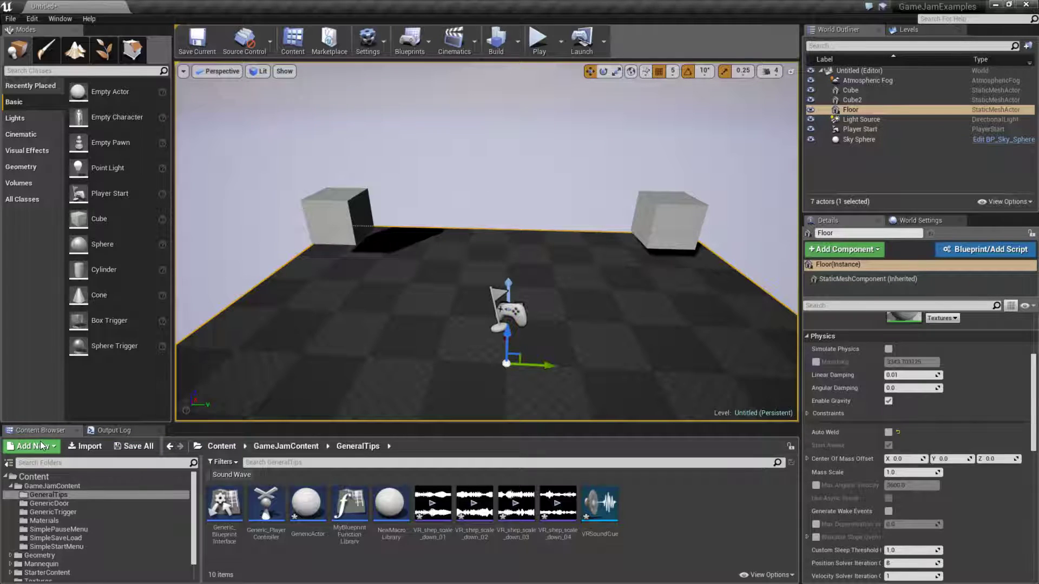
Open Content Browser 2 and dock it as a full-size tab beside the level tab
right_click(34, 429)
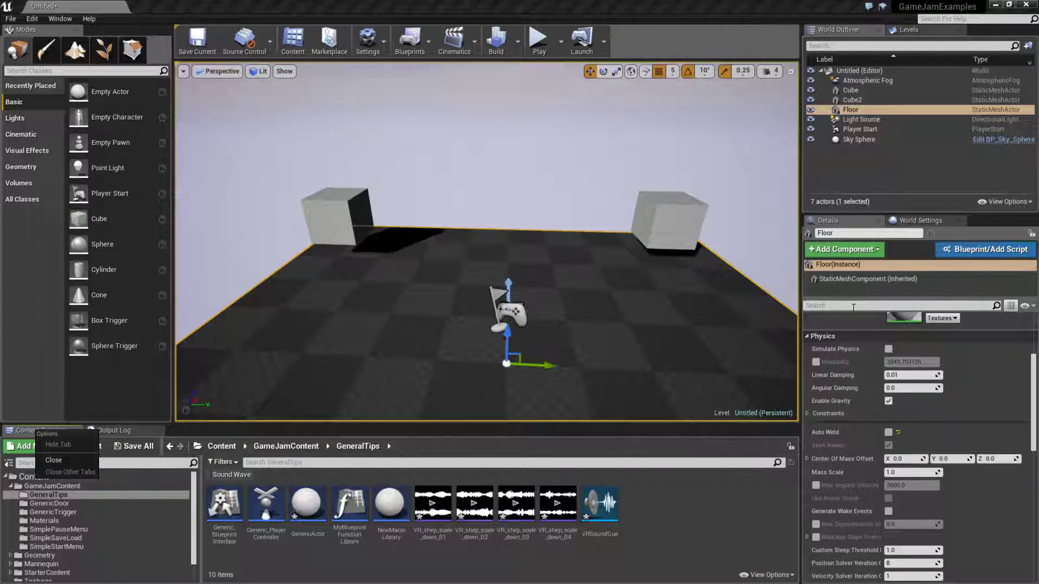
left_click(63, 20)
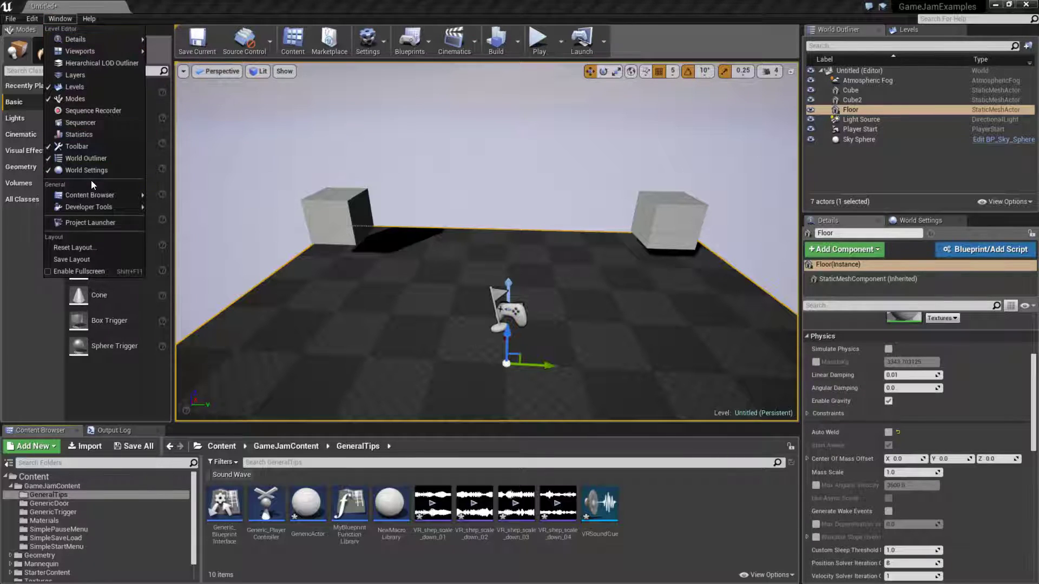
mouse_move(92, 195)
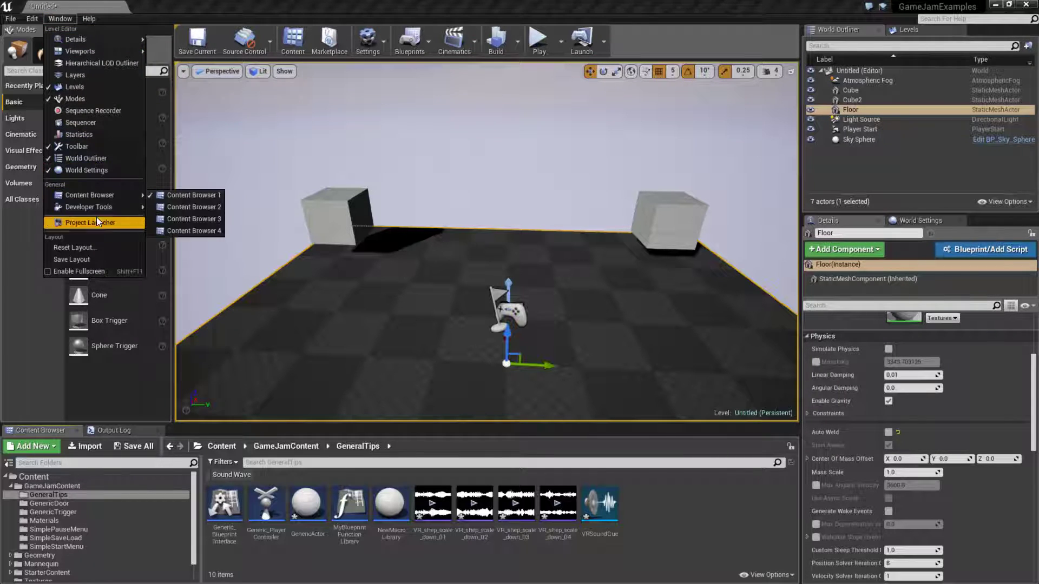
left_click(180, 207)
left_click_drag(322, 142, 46, 4)
left_click(99, 5)
left_click(161, 6)
left_click(162, 6)
left_click(84, 6)
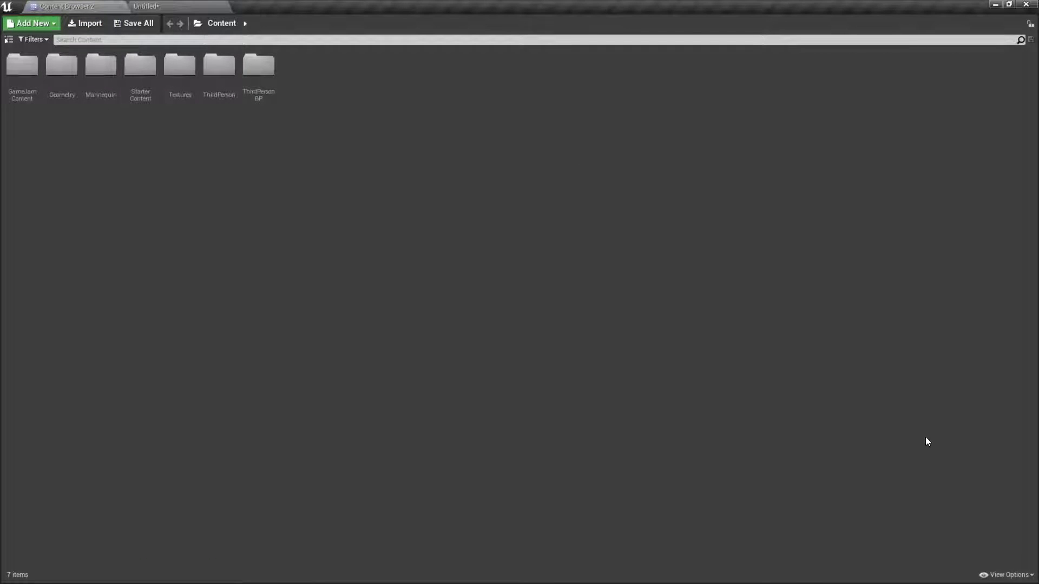
Choose the Tiles view for the second Content Browser and filter its assets to Texture
left_click(1009, 575)
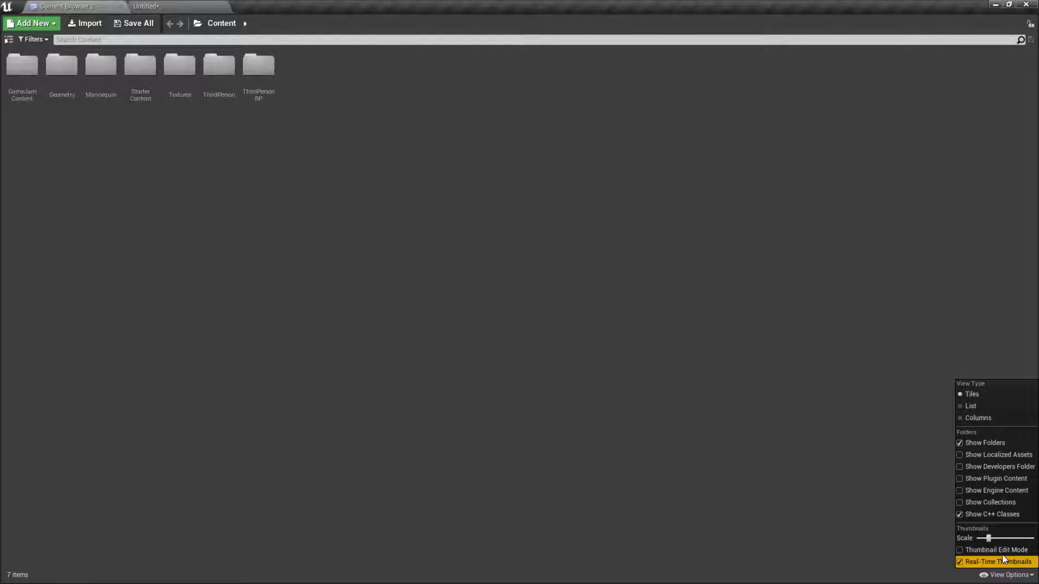
left_click(969, 395)
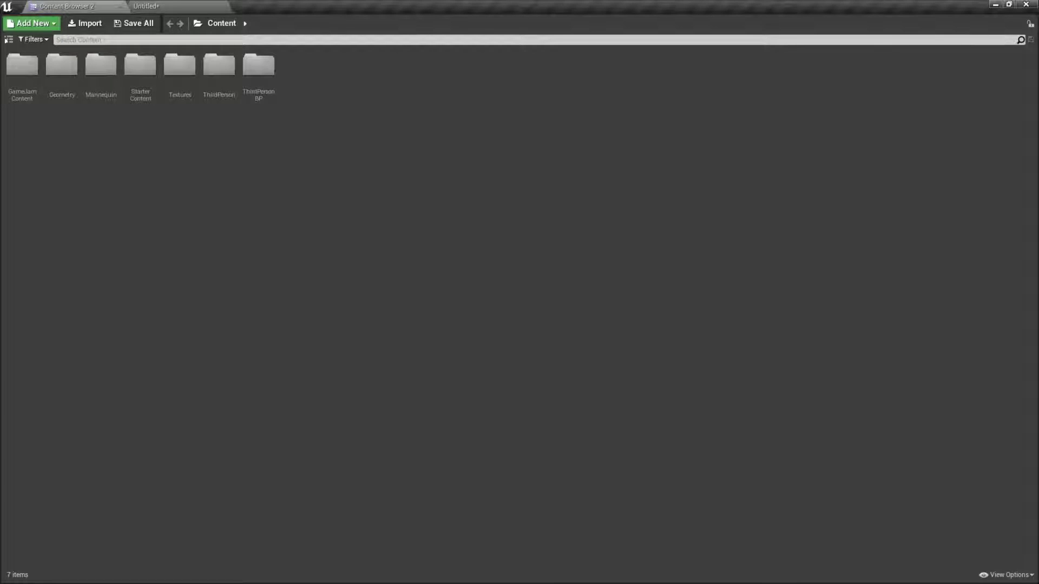
left_click(27, 40)
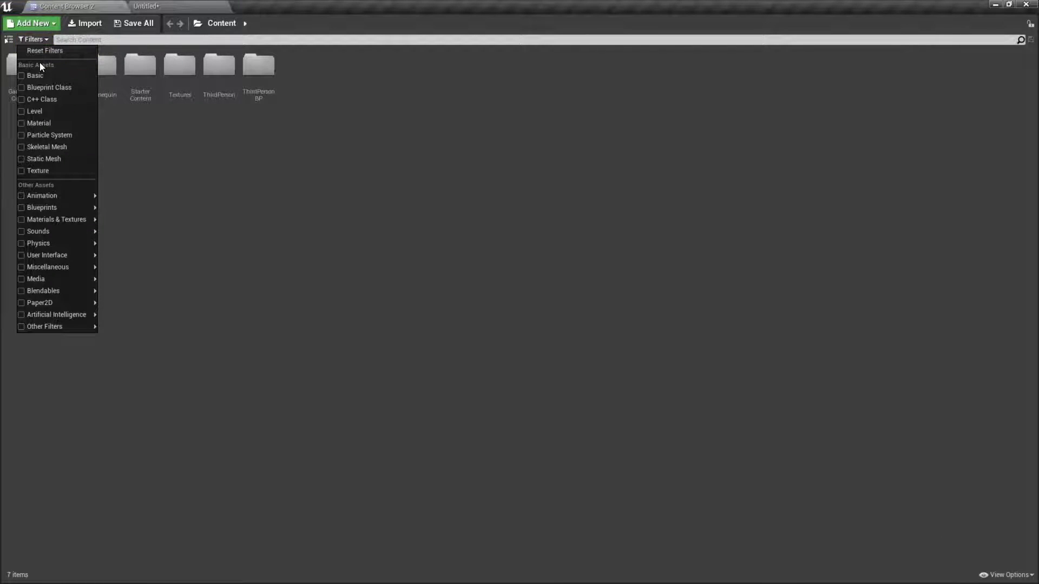
left_click(51, 171)
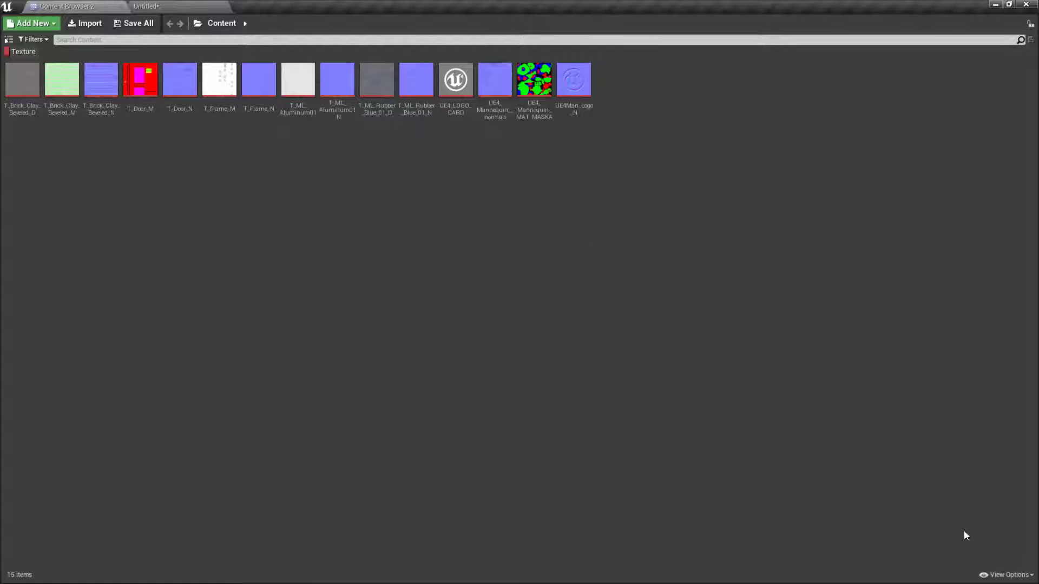
Enlarge the texture thumbnails in the second Content Browser by raising the thumbnail scale
left_click(1008, 575)
left_click_drag(986, 538, 1000, 538)
left_click(335, 307)
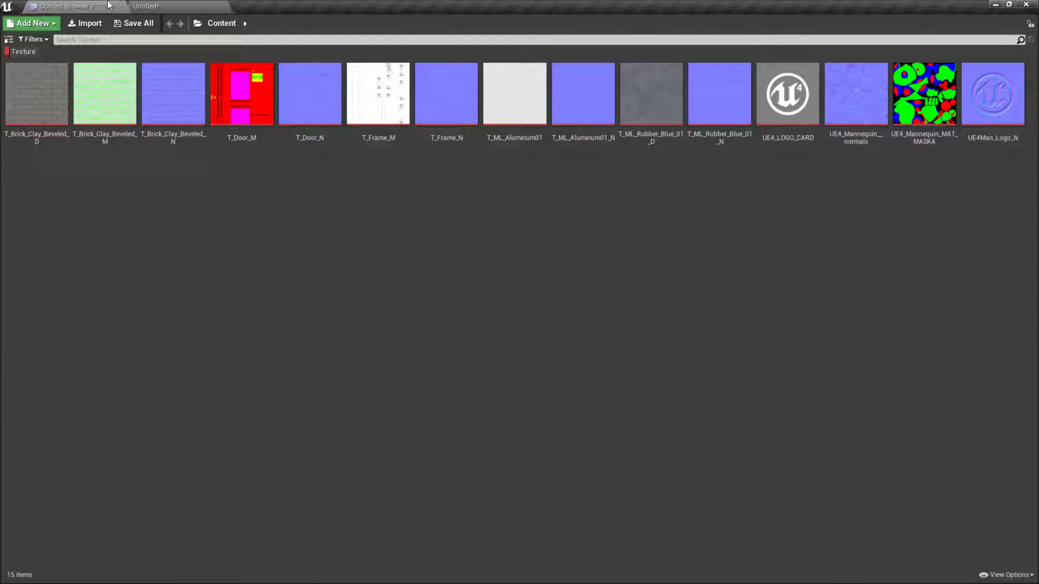
Select the T_ML_Aluminum01_N texture in the second Content Browser and return to the level to view the Floor's material settings
left_click(162, 5)
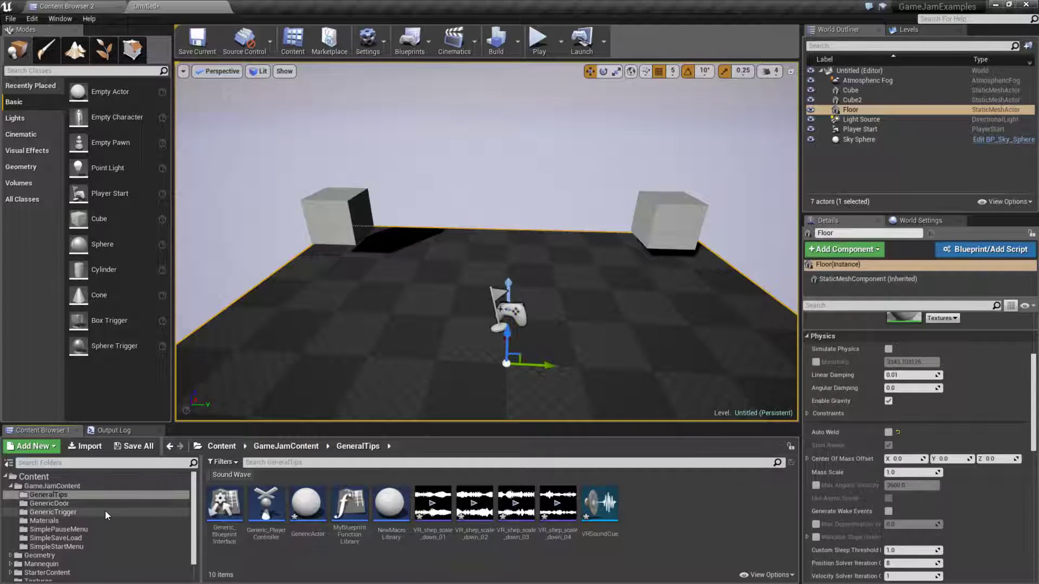
left_click(103, 6)
left_click(460, 91)
left_click(593, 84)
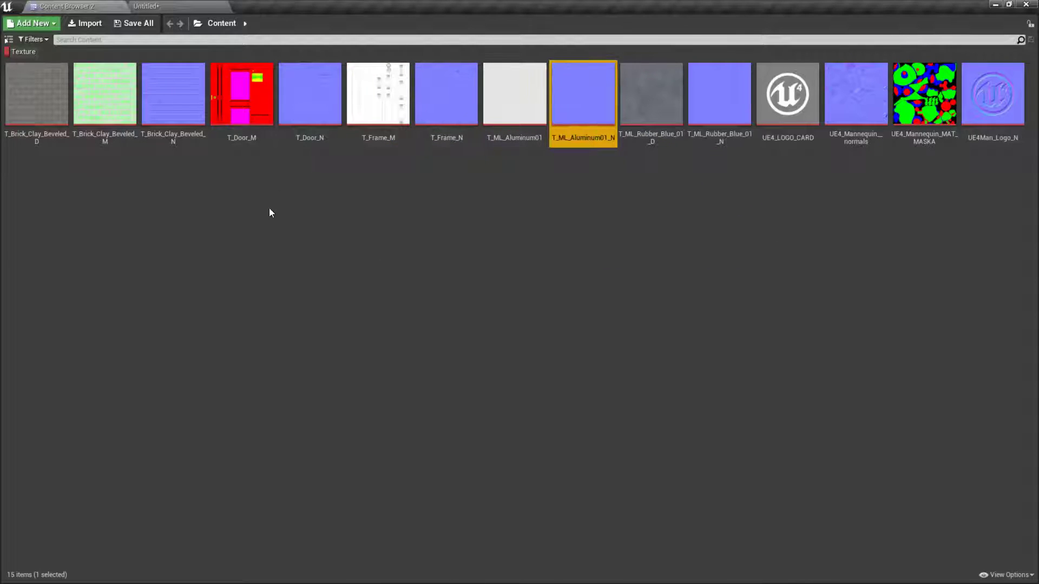
left_click(150, 5)
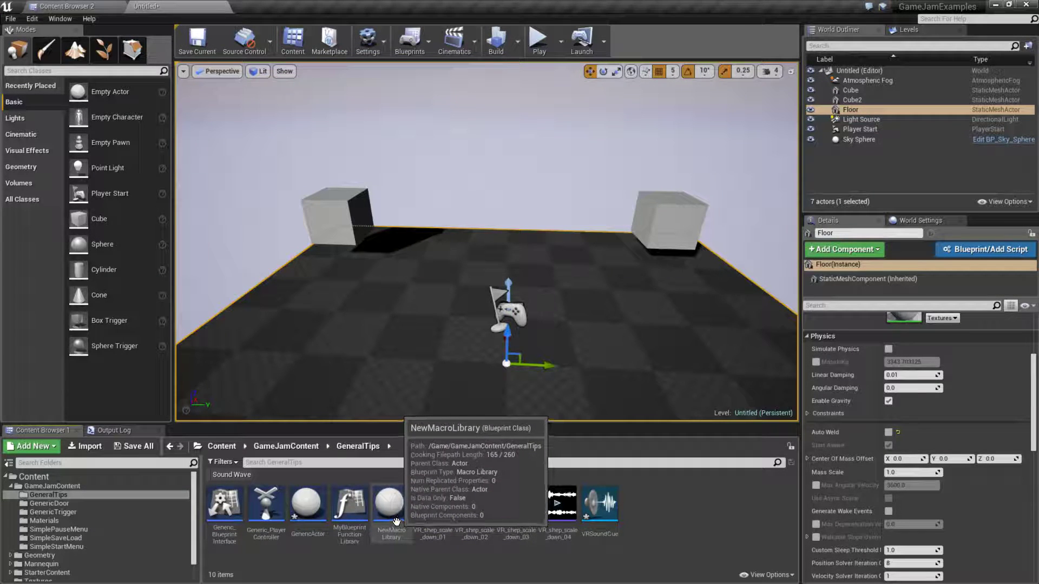
scroll(859, 368, "up", 5)
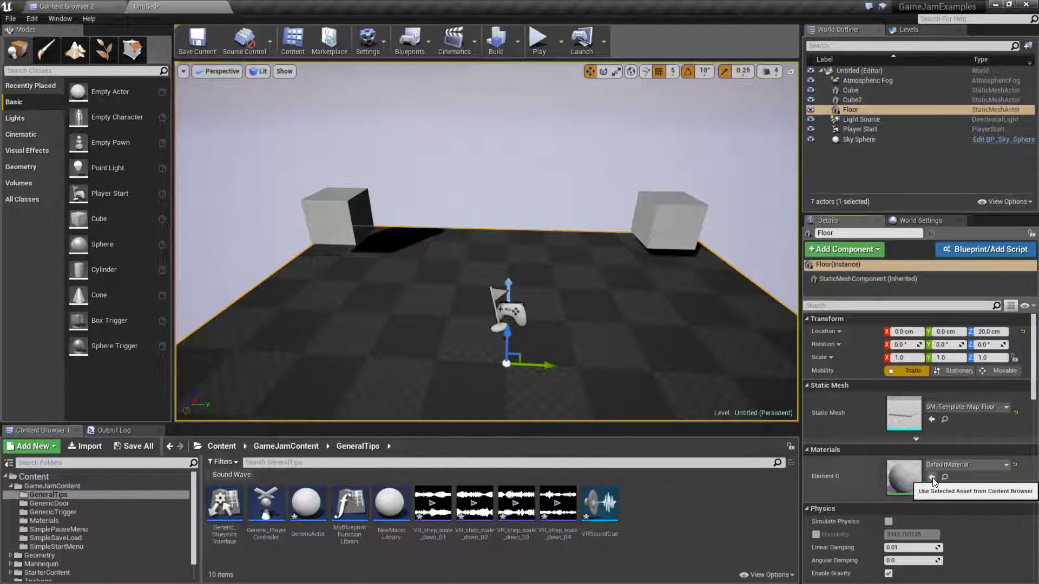
Select the T_Frame_M texture in the second Content Browser and switch between the browser and the level
left_click(77, 5)
left_click(316, 109)
left_click(373, 111)
left_click(175, 5)
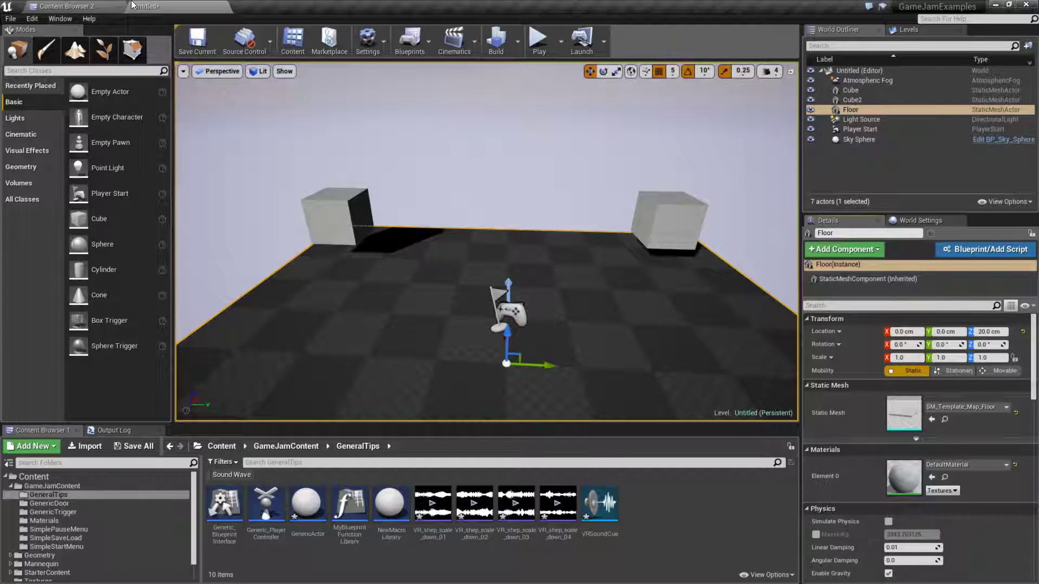
left_click(70, 6)
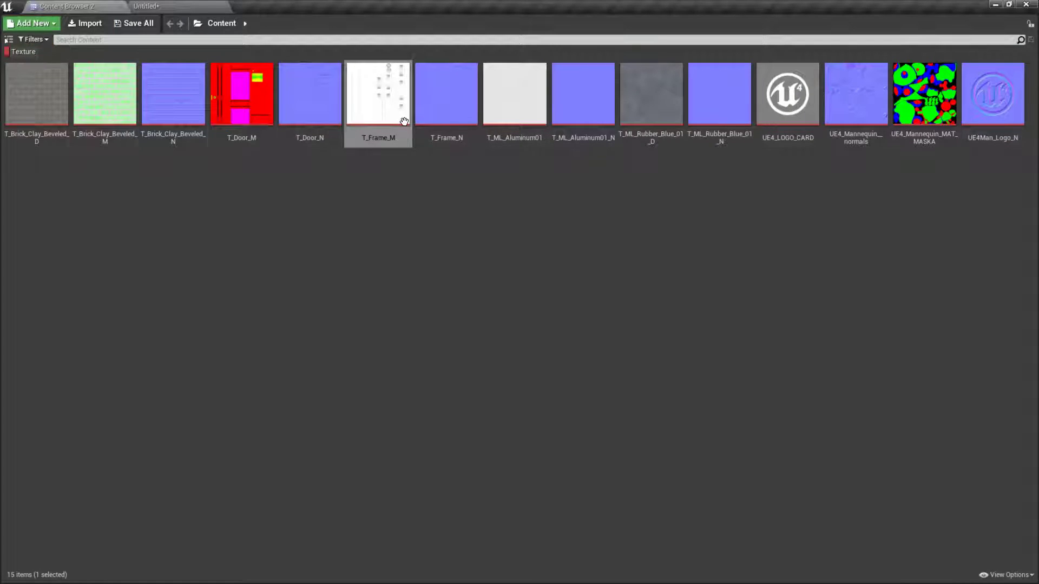
left_click(147, 6)
Open the Details 2 panel and bring it to the front beside Modes
left_click(63, 20)
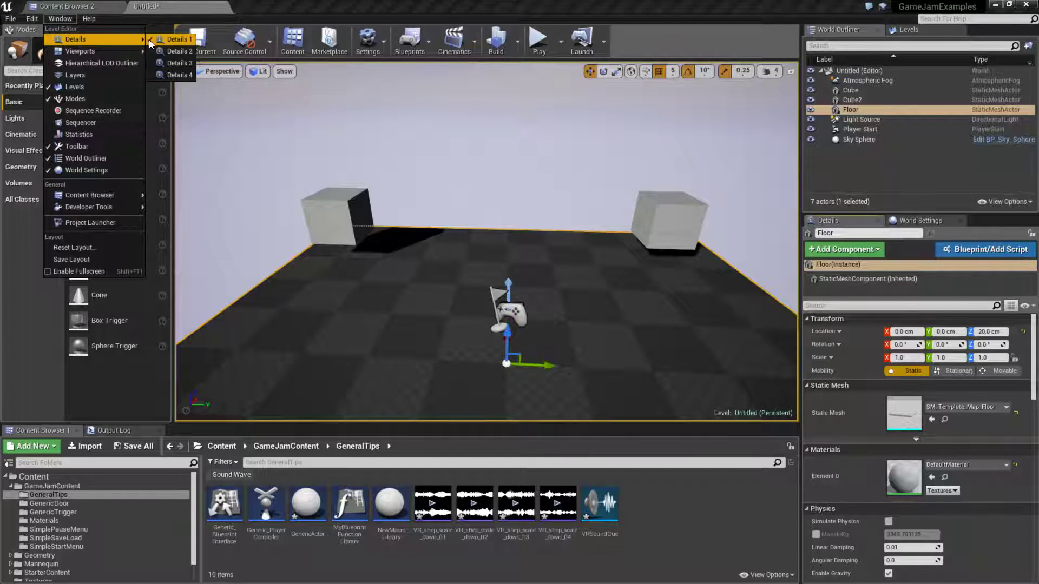
left_click(161, 4)
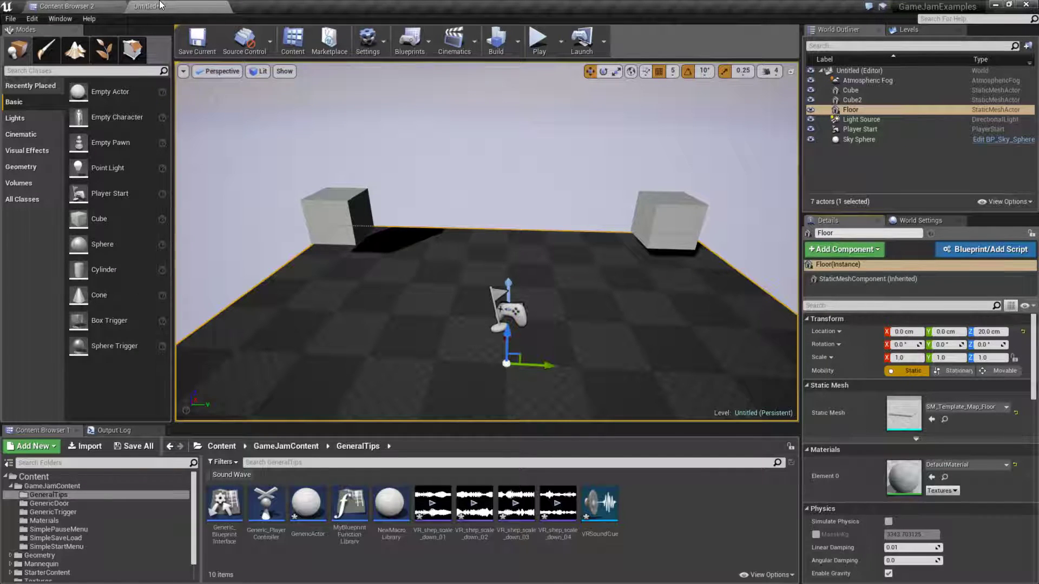
left_click(61, 19)
left_click(166, 59)
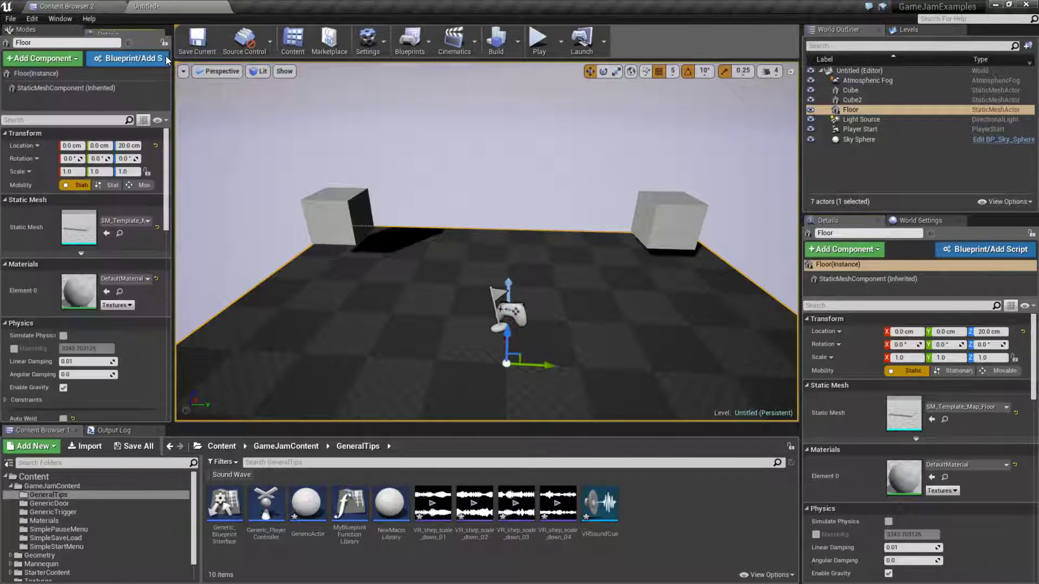
left_click(56, 33)
left_click(112, 29)
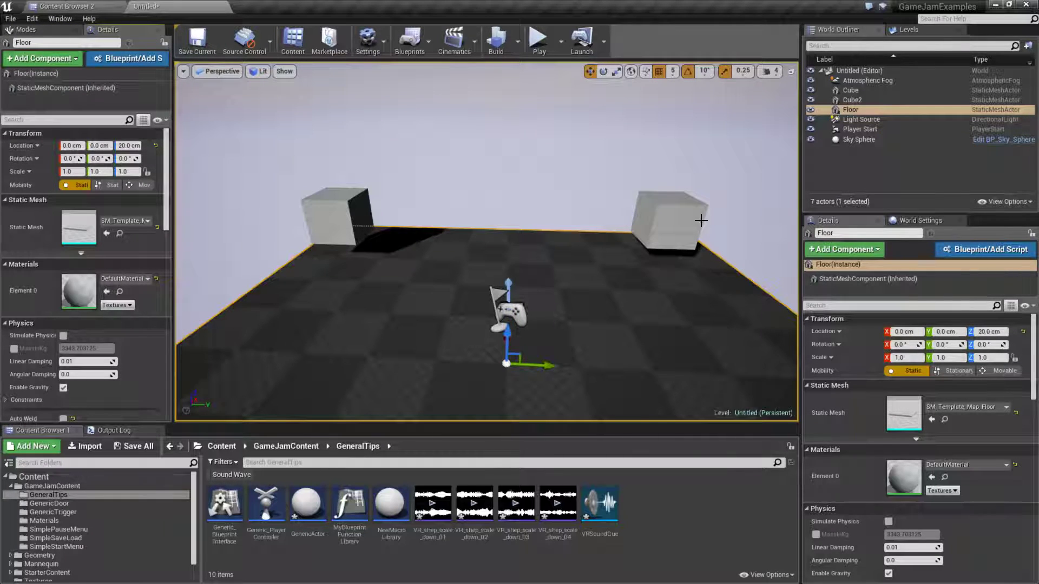
Select the two cubes alternately to see how both Details panels follow the selection
left_click(695, 228)
left_click(358, 212)
left_click(673, 227)
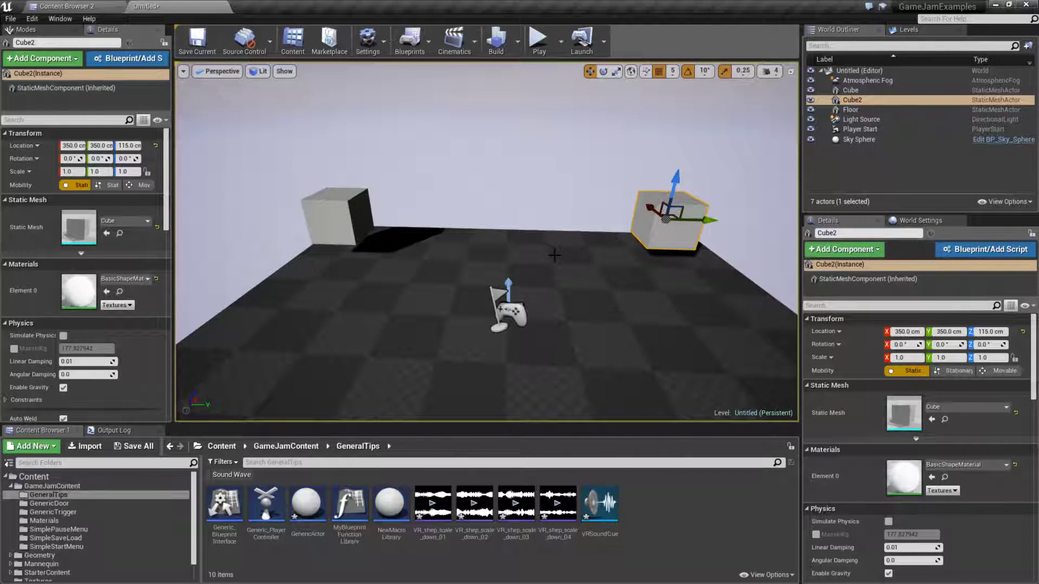
Set the collision preset of the actor named Cube to Custom
left_click(331, 215)
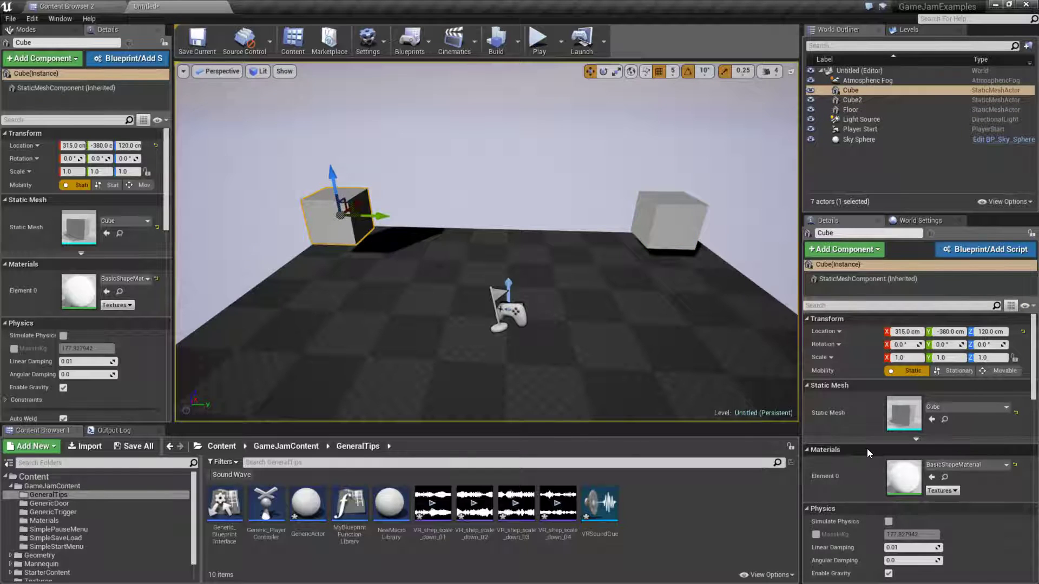
scroll(869, 452, "down", 5)
scroll(860, 418, "down", 5)
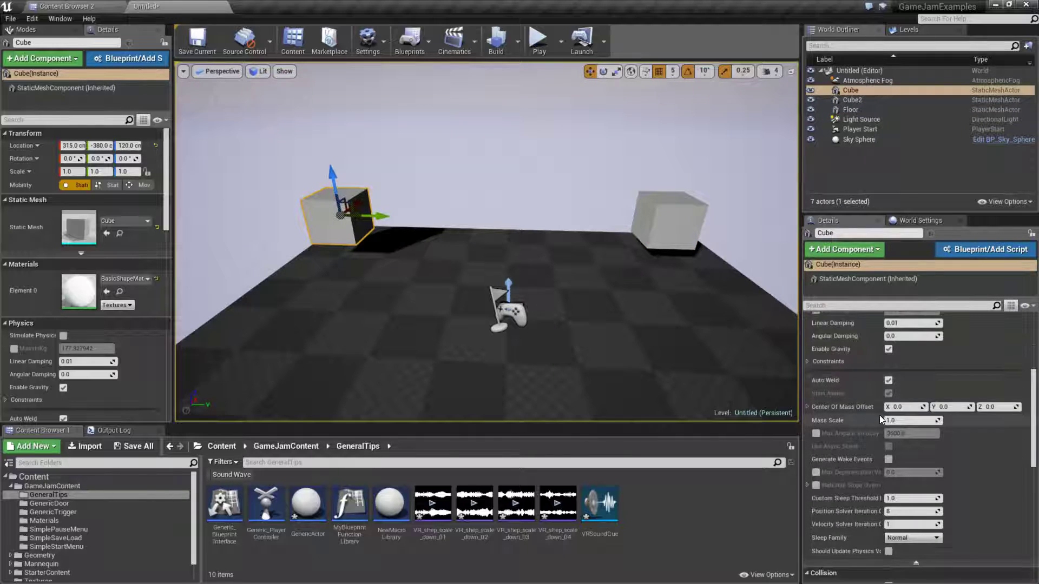
left_click(900, 480)
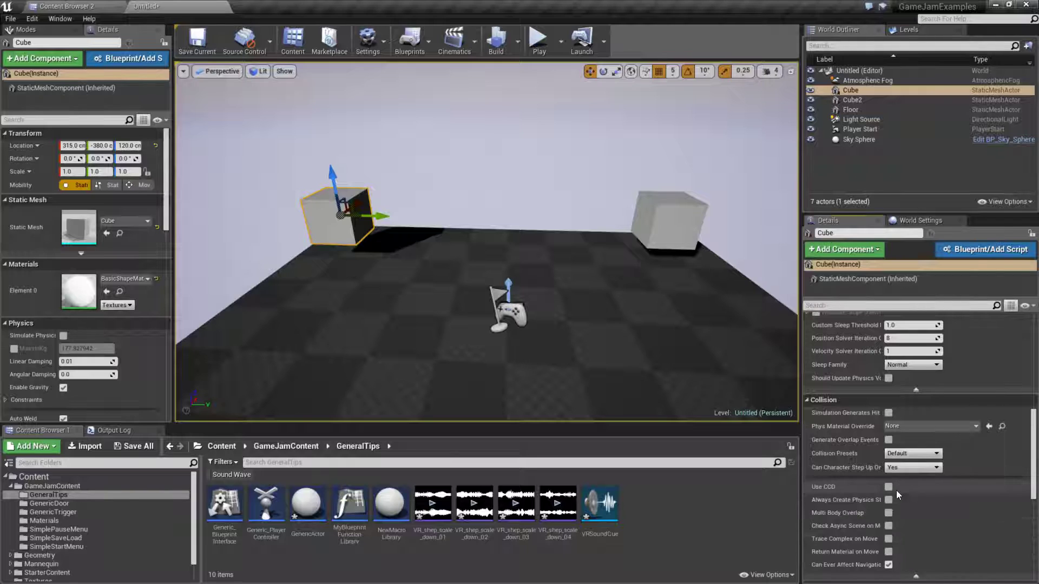
scroll(887, 481, "down", 2)
left_click(901, 385)
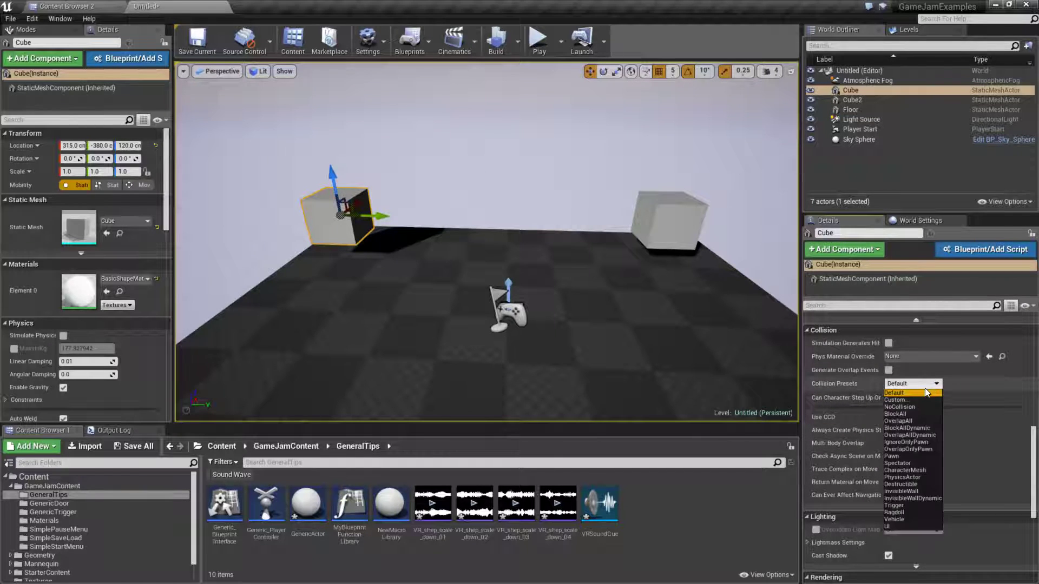
left_click(904, 401)
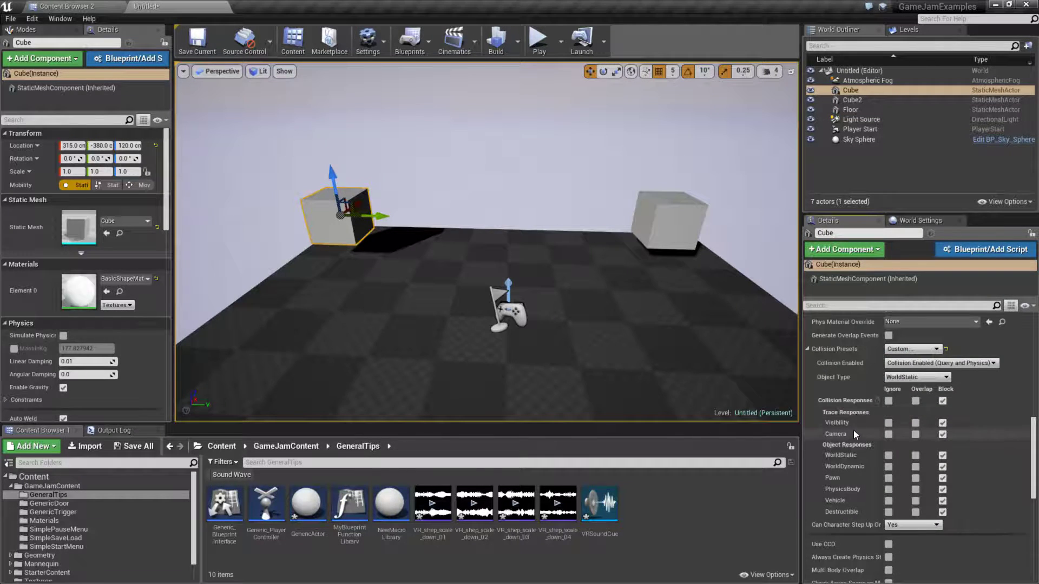
scroll(855, 422, "down", 1)
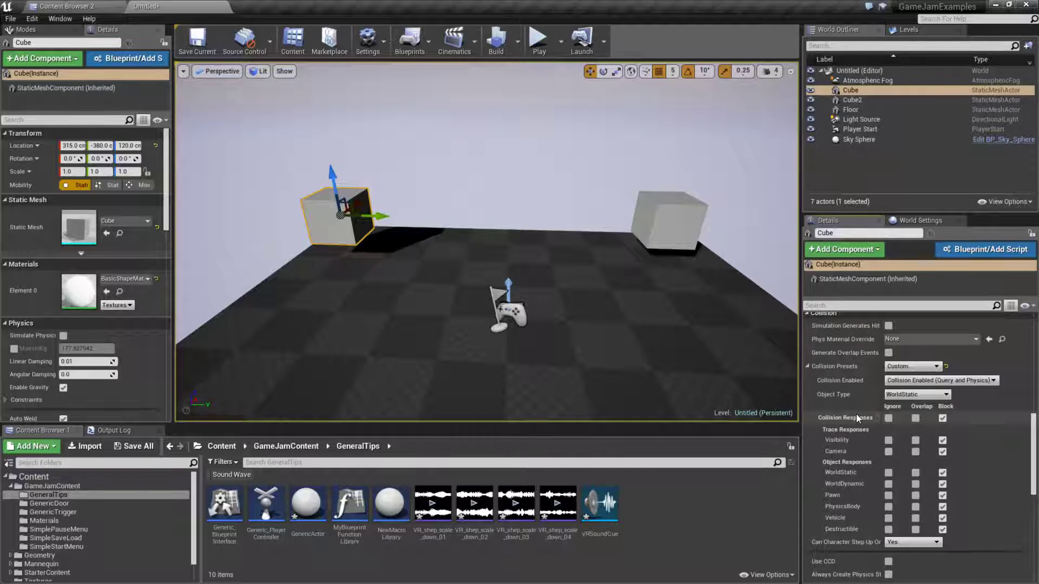
Set the collision preset of the actor named Cube2 to Custom
left_click(670, 215)
left_click(344, 209)
left_click(670, 216)
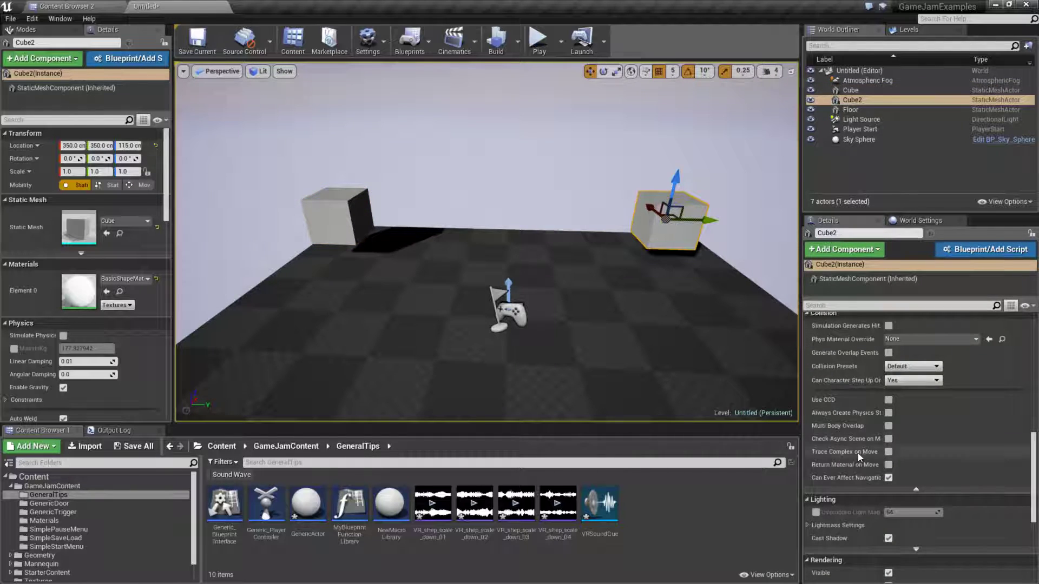
left_click(896, 367)
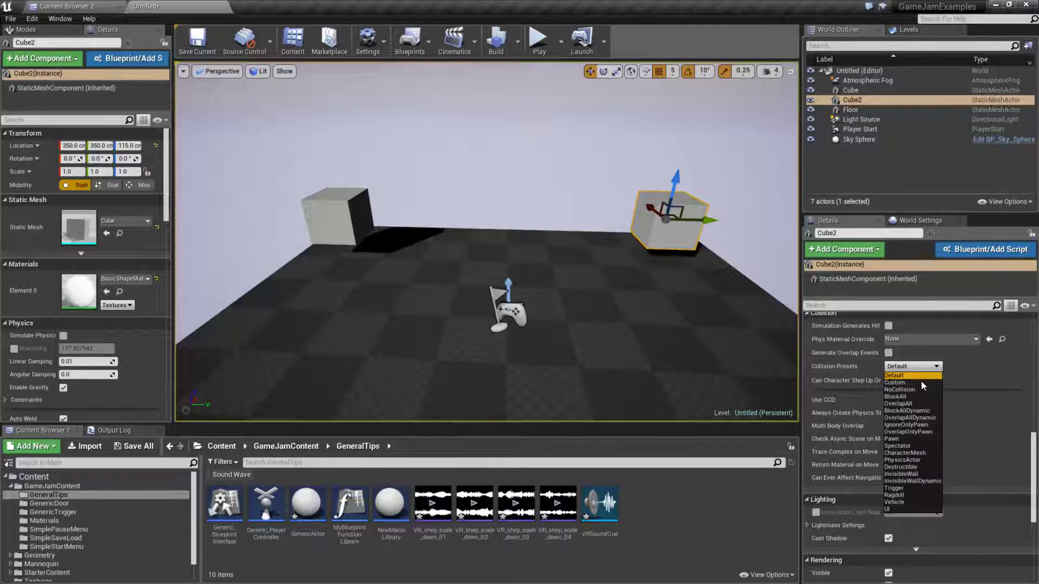
left_click(902, 383)
scroll(871, 427, "down", 1)
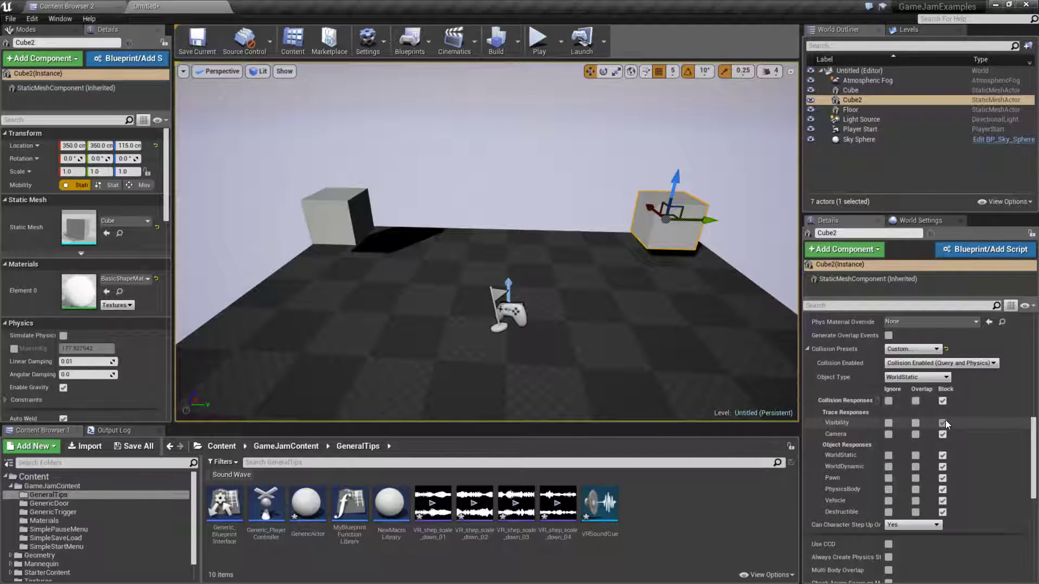
Select each cube and the floor in turn to compare their collision responses
left_click(323, 210)
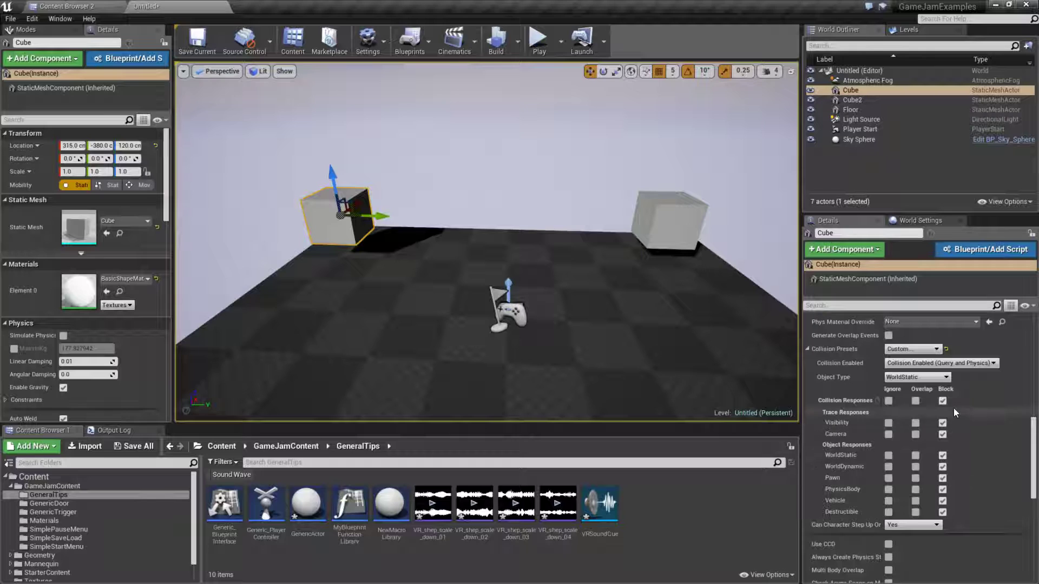
left_click(672, 232)
left_click(333, 208)
left_click(652, 228)
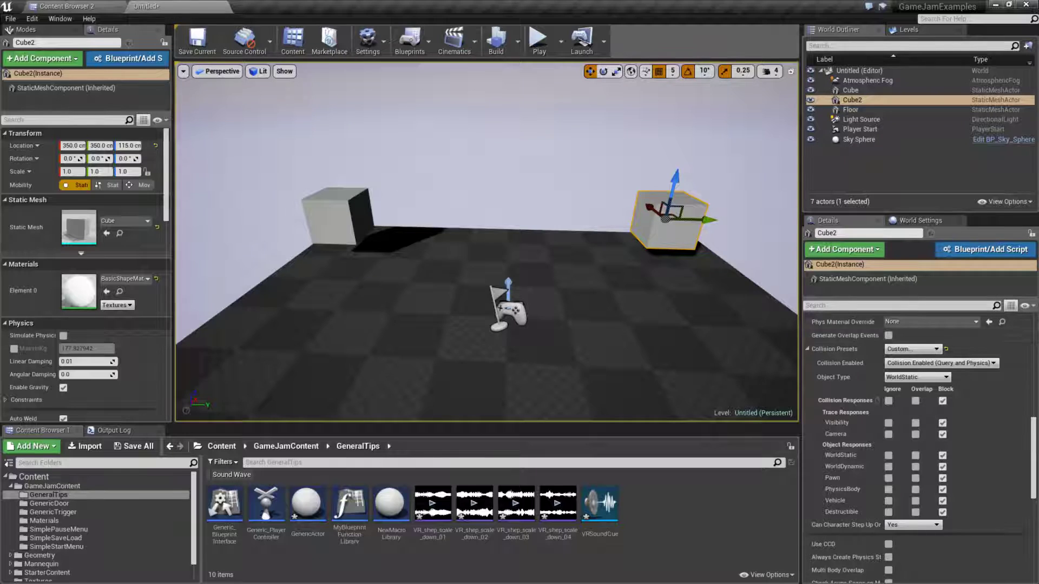
left_click(435, 230)
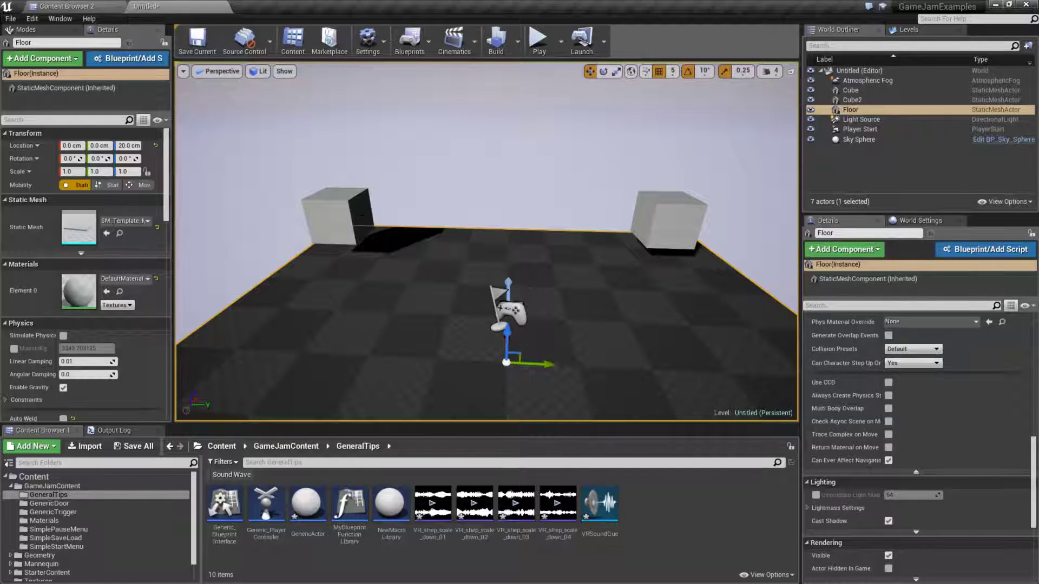
Lock the second Details panel to the actor named Cube and rename that cube to Cube2
left_click(332, 200)
left_click(164, 41)
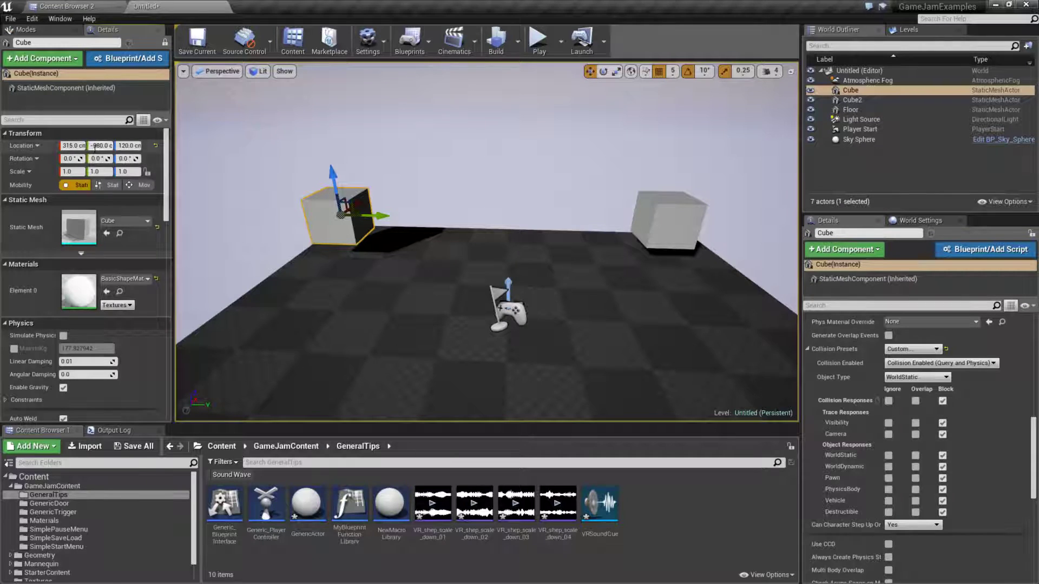
left_click(61, 43)
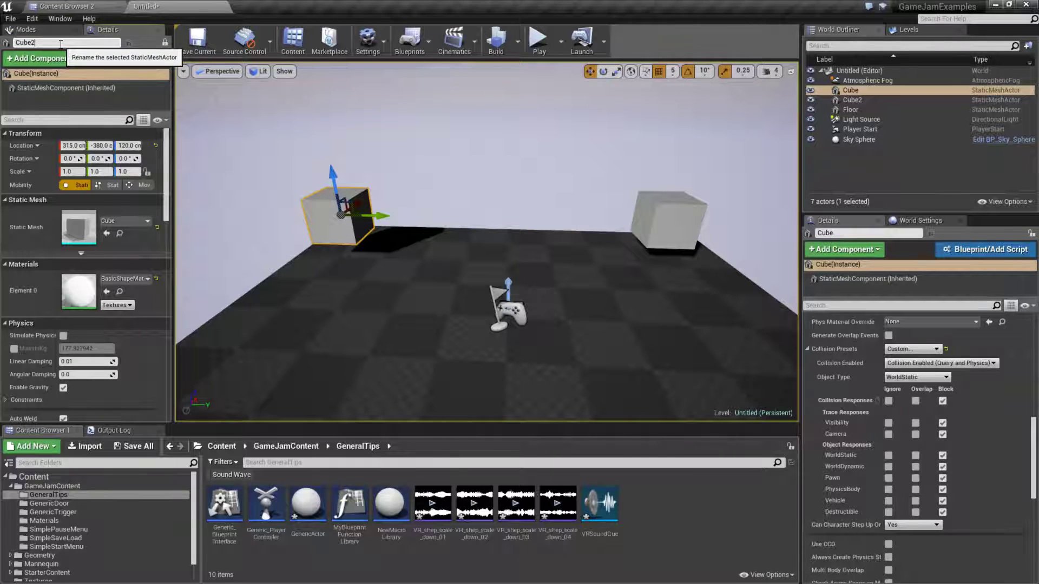
type("Cube2")
key("Return")
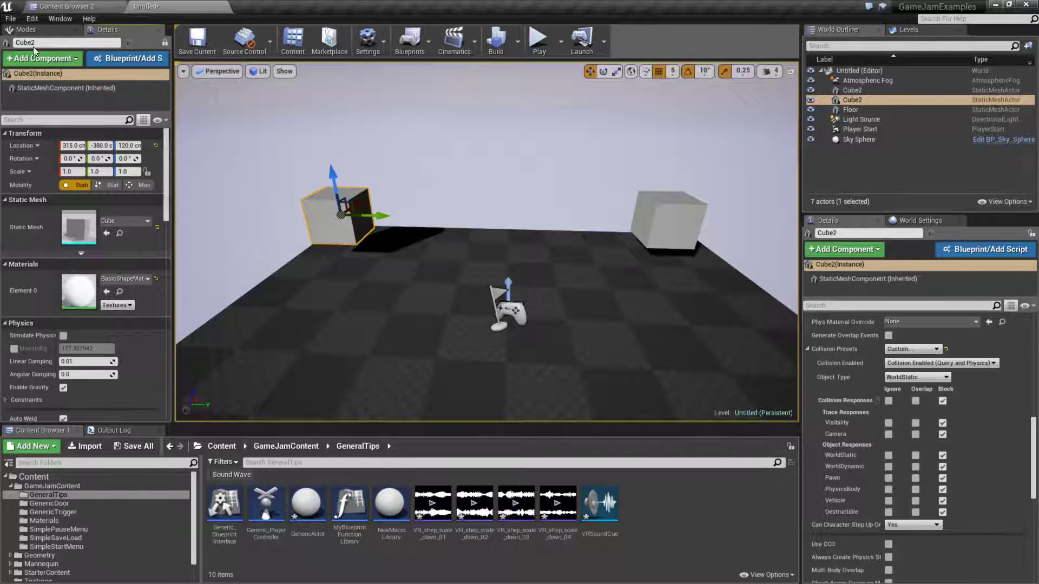
Select each cube and the Sky Sphere in turn to compare the locked Details panel with the unlocked one
left_click(647, 226)
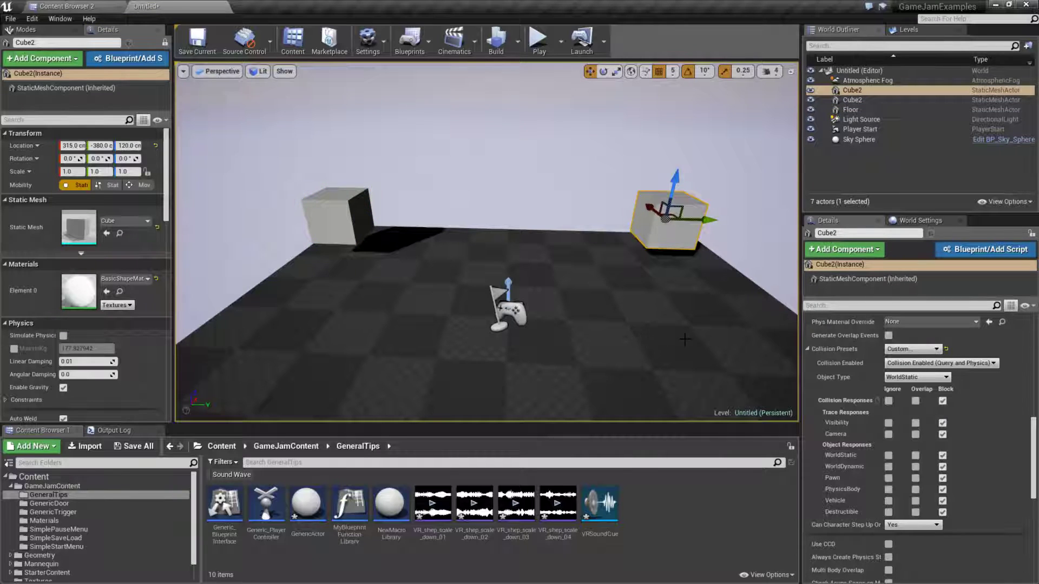
left_click(331, 201)
left_click(748, 243)
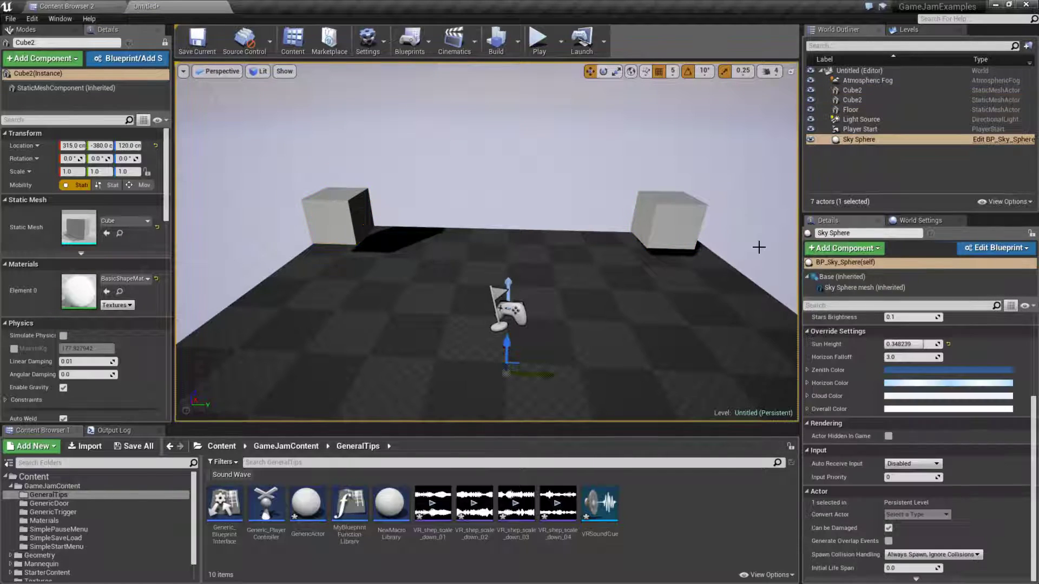
left_click(338, 201)
left_click(674, 240)
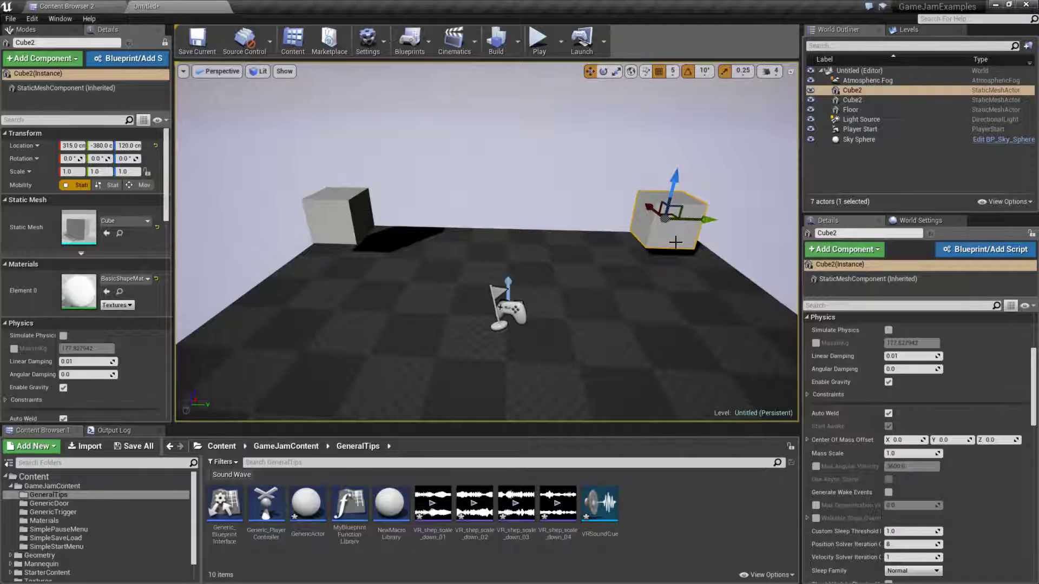
left_click(346, 216)
right_click_drag(652, 223, 683, 212)
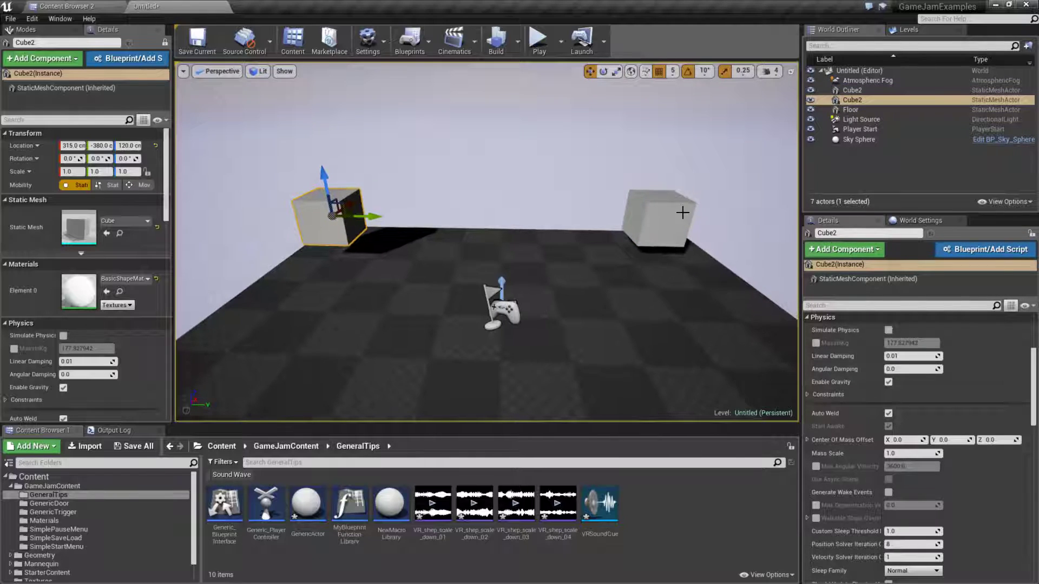
Rename the unlocked cube on the far side of the floor as Cube1
left_click(674, 218)
left_click(861, 91)
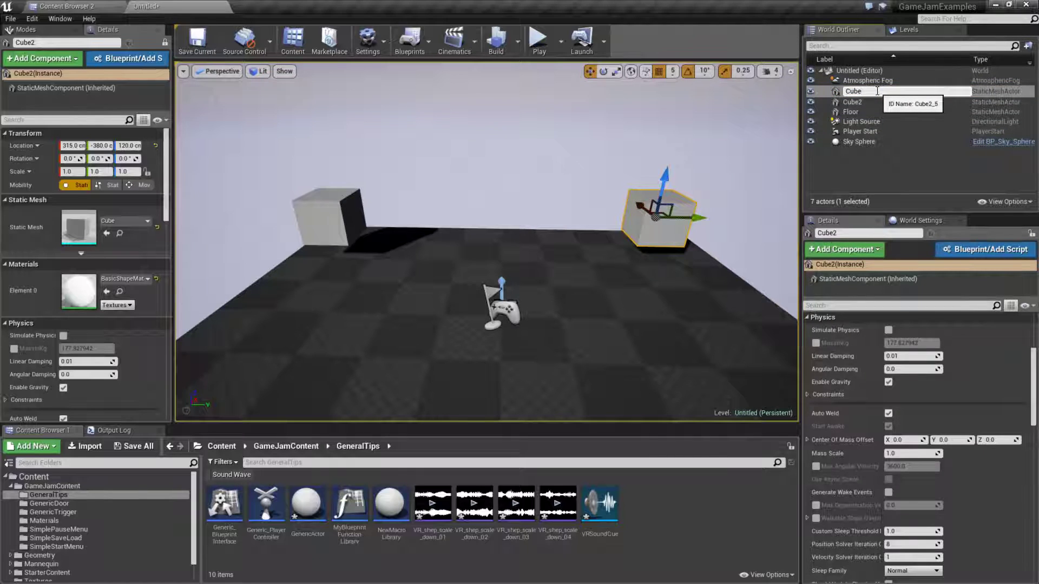
type("1")
key("Return")
Select Cube1, Cube2 and the floor alternately to check which actor each Details panel follows
left_click(847, 101)
left_click(850, 91)
left_click(326, 215)
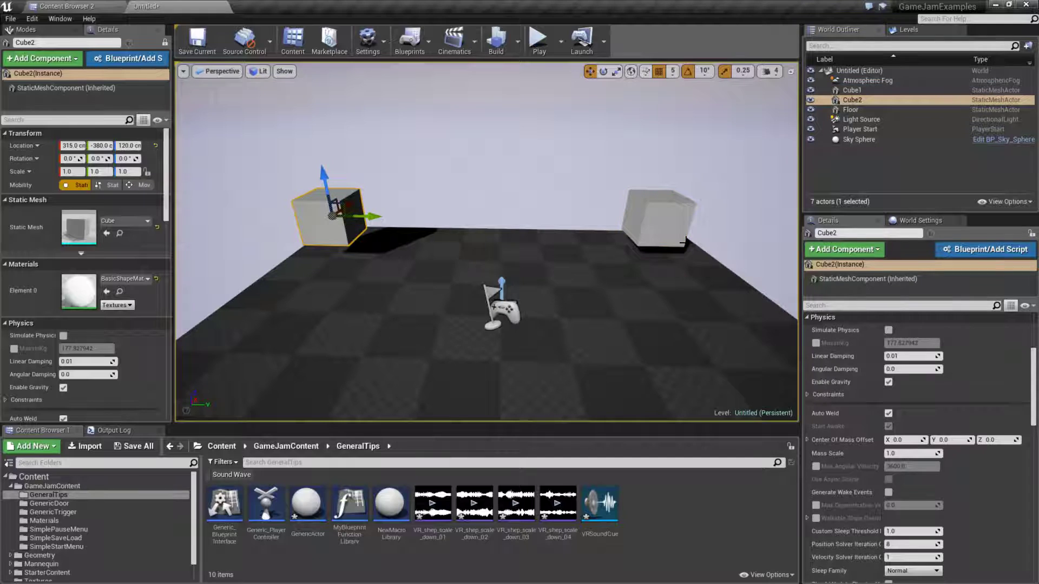
left_click(667, 226)
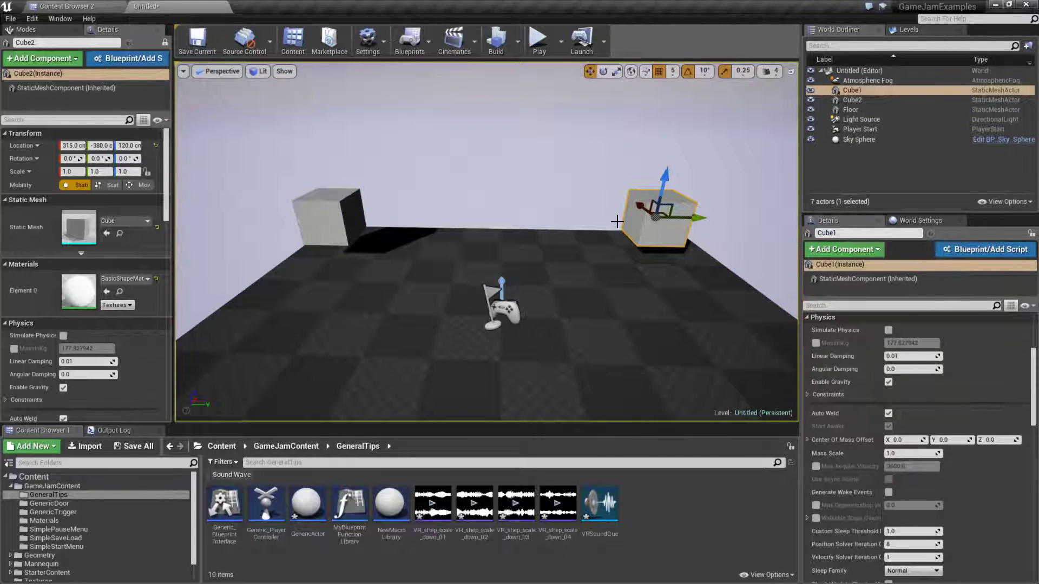
left_click(344, 218)
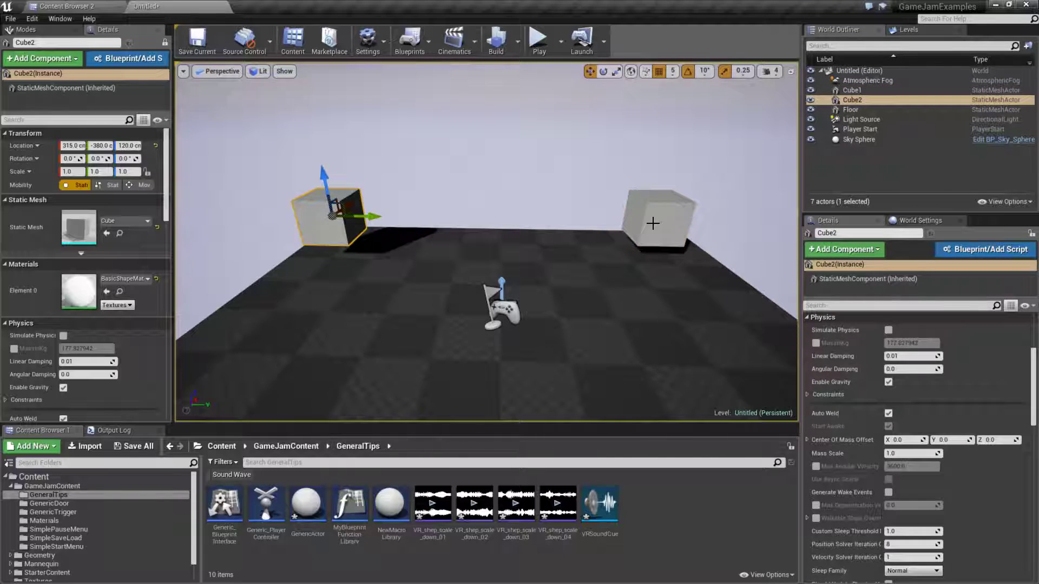
left_click(460, 291)
left_click(622, 215)
left_click(340, 207)
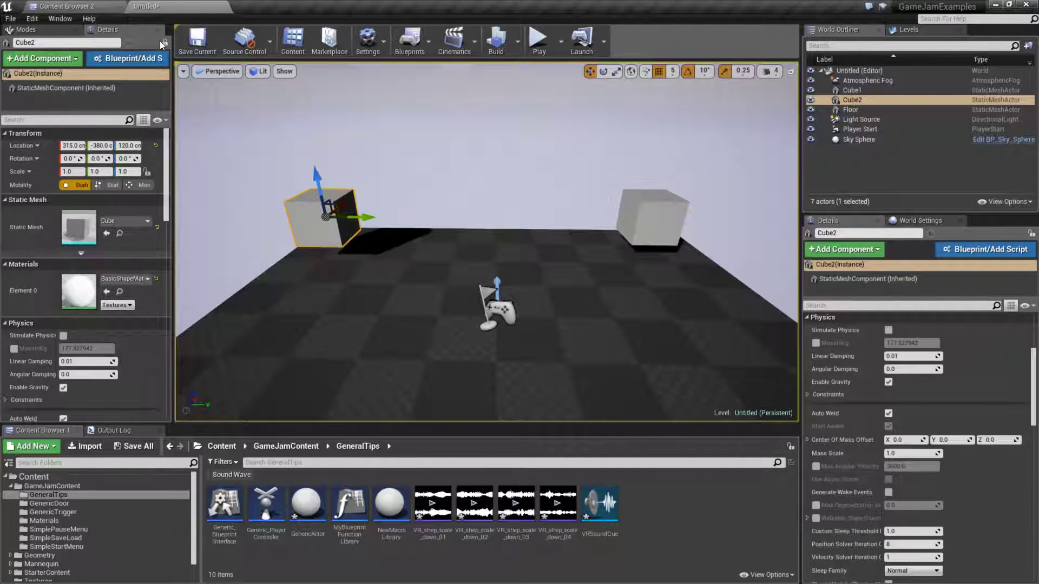
Keep Cube2's collision preset on Custom in the locked Details panel and expand its collision responses
scroll(101, 301, "down", 8)
scroll(106, 329, "down", 5)
left_click(87, 268)
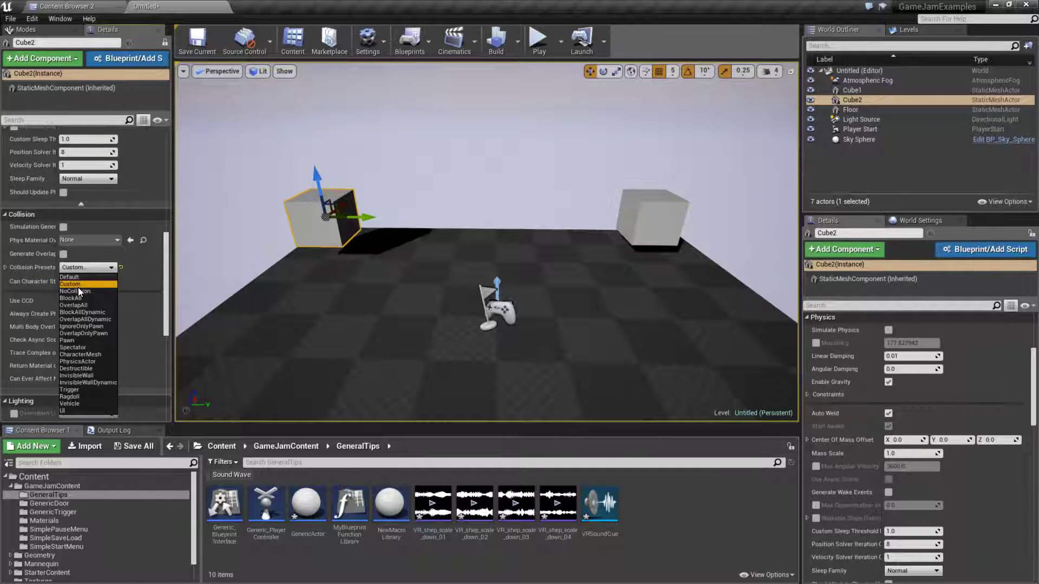
left_click(76, 284)
left_click(5, 267)
scroll(102, 346, "down", 2)
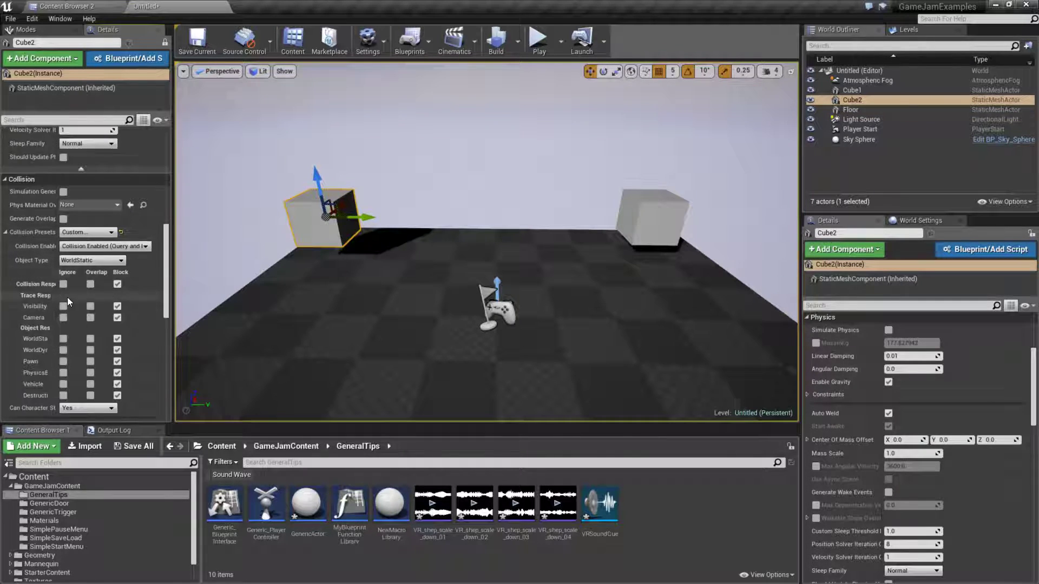
Select Cube1 and compare its collision responses with those of the locked Cube2
left_click(652, 219)
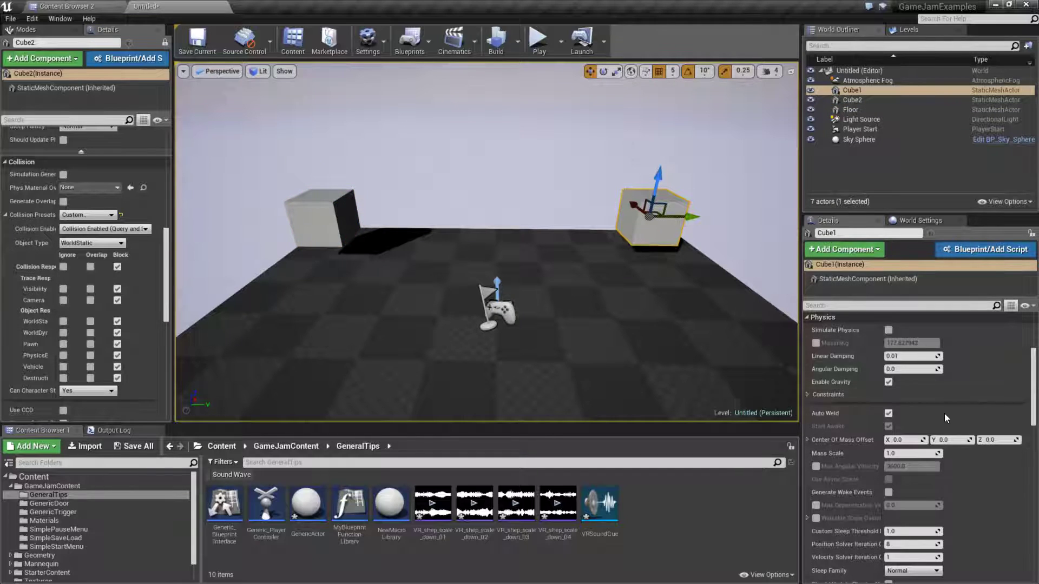
scroll(943, 427, "down", 3)
scroll(942, 448, "down", 9)
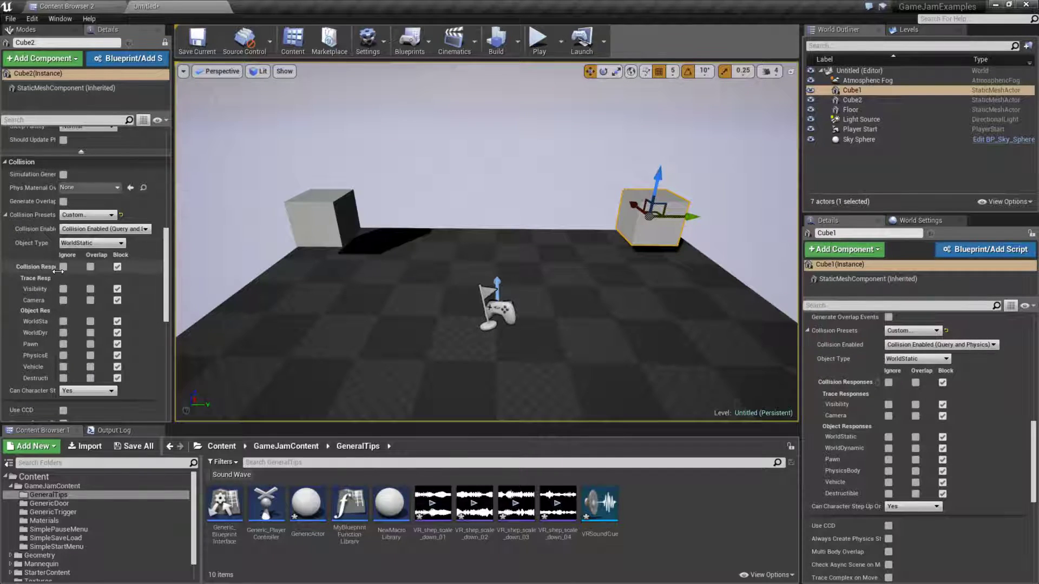
Leave Cube2's collision settings and bring up the Modes panel in place of the locked Details panel
scroll(163, 238, "up", 5)
scroll(167, 236, "up", 10)
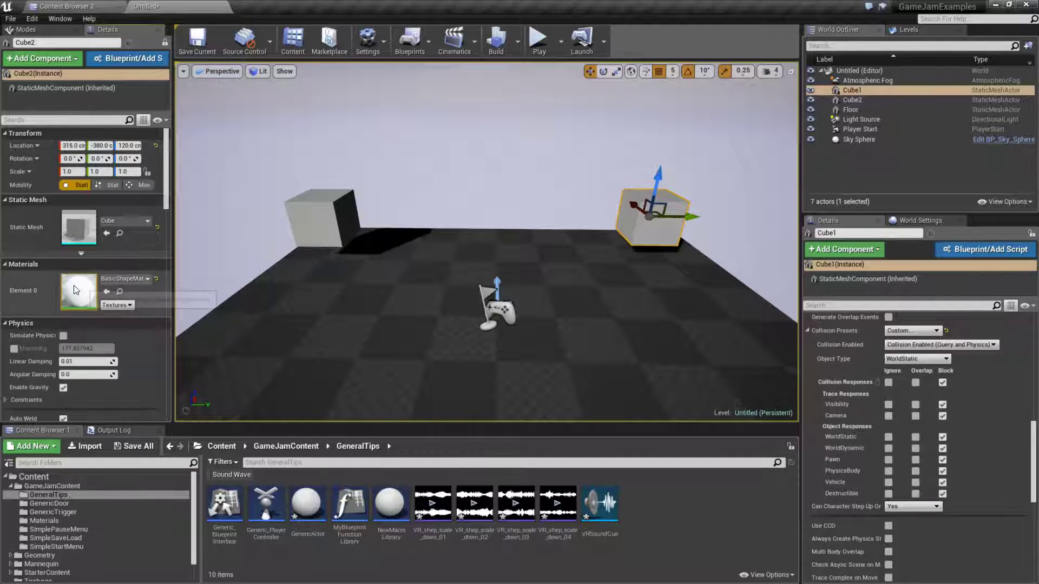
left_click(41, 30)
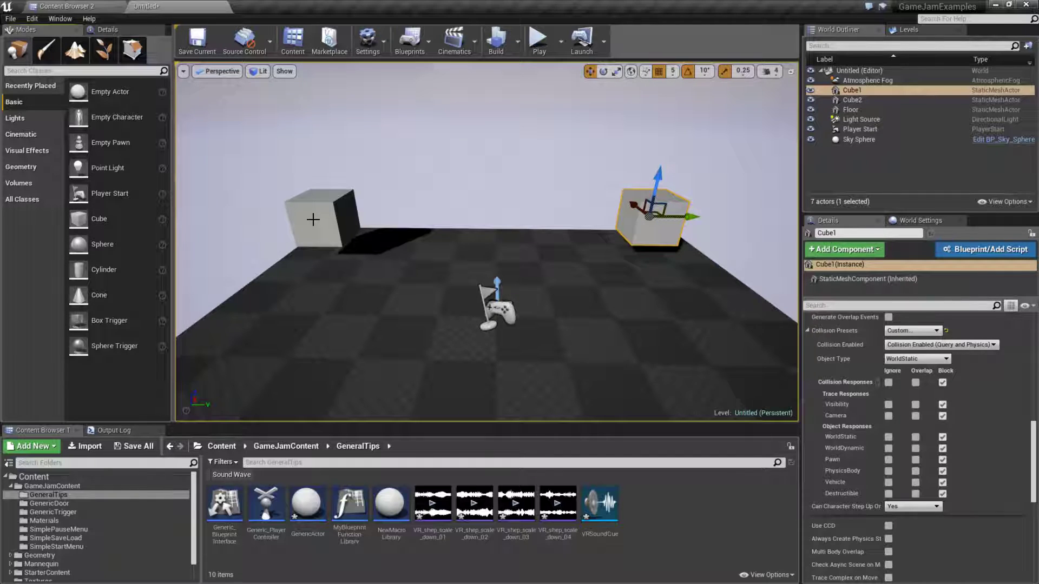
Open the Maps & Modes page of the Project Settings
left_click(24, 20)
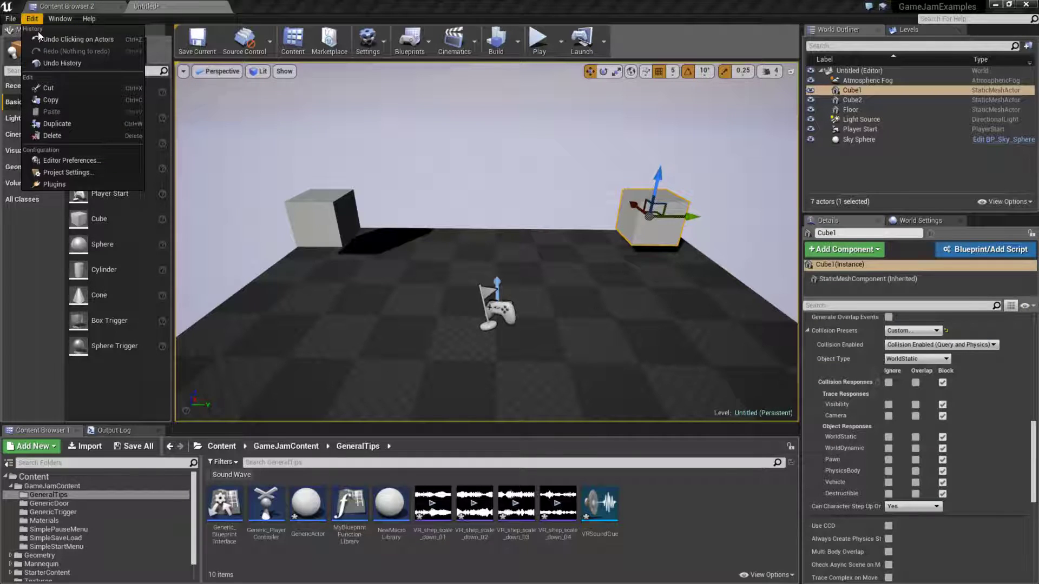
left_click(80, 174)
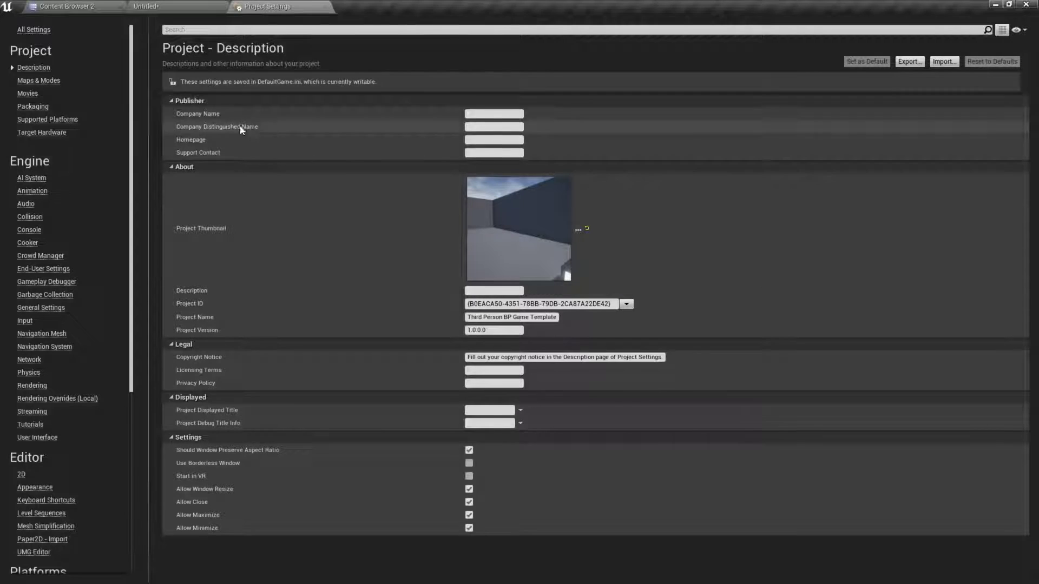
left_click(37, 80)
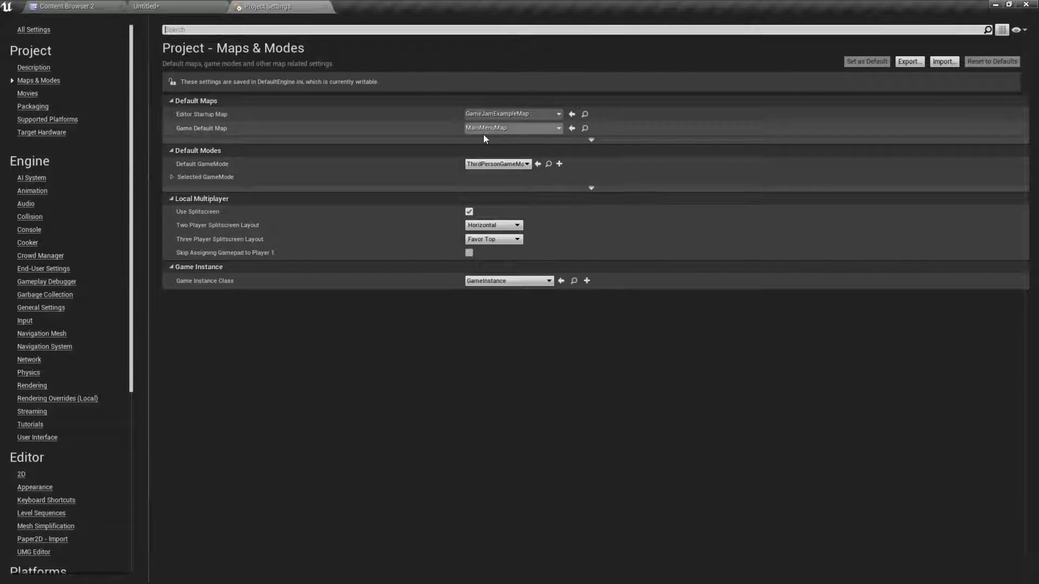
Examine the levels available as Editor Startup Map and compare the default map settings with the open level
left_click(558, 114)
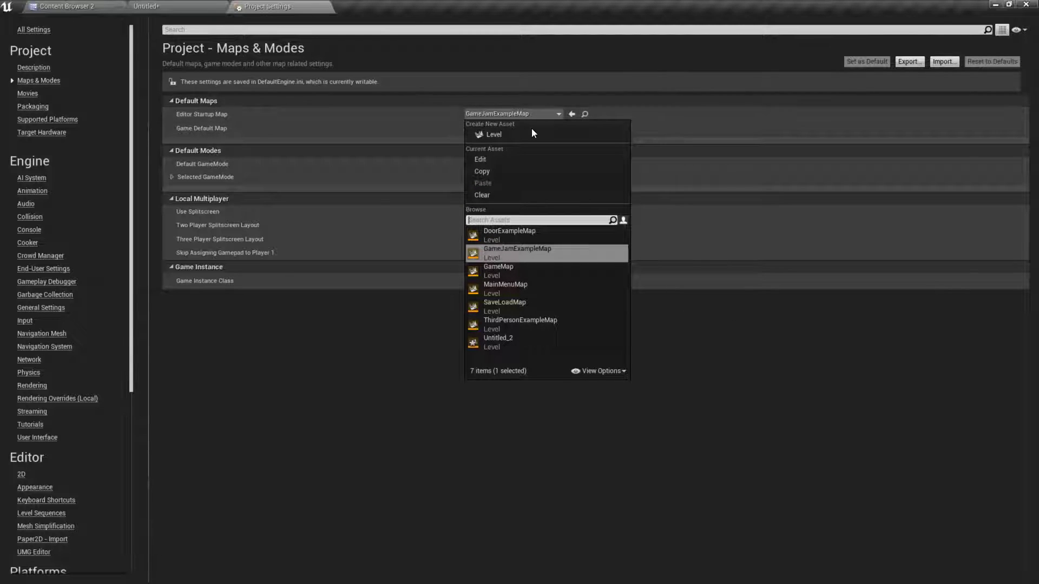
left_click(605, 103)
left_click(178, 100)
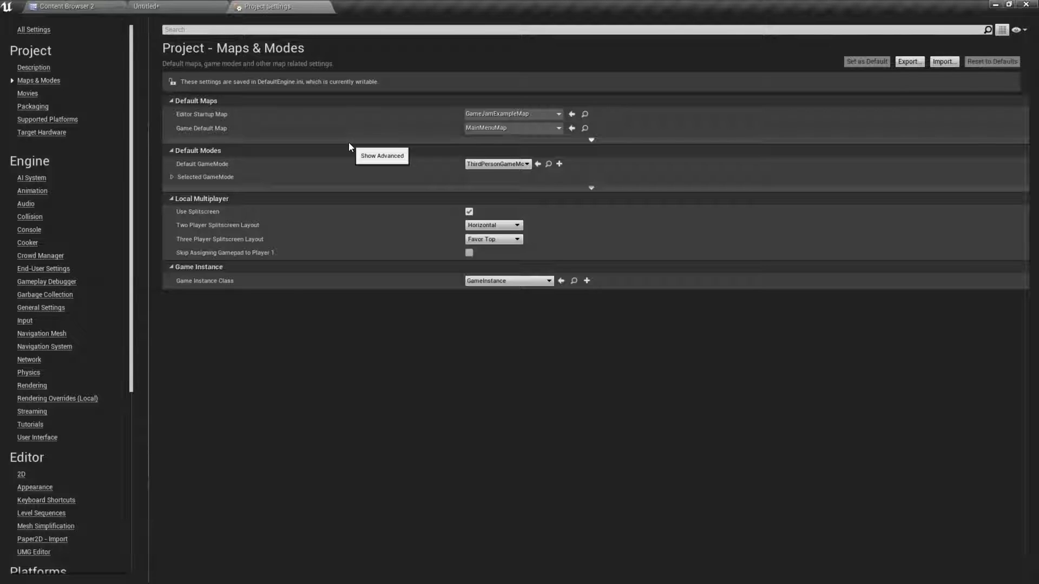
left_click(89, 6)
left_click(185, 5)
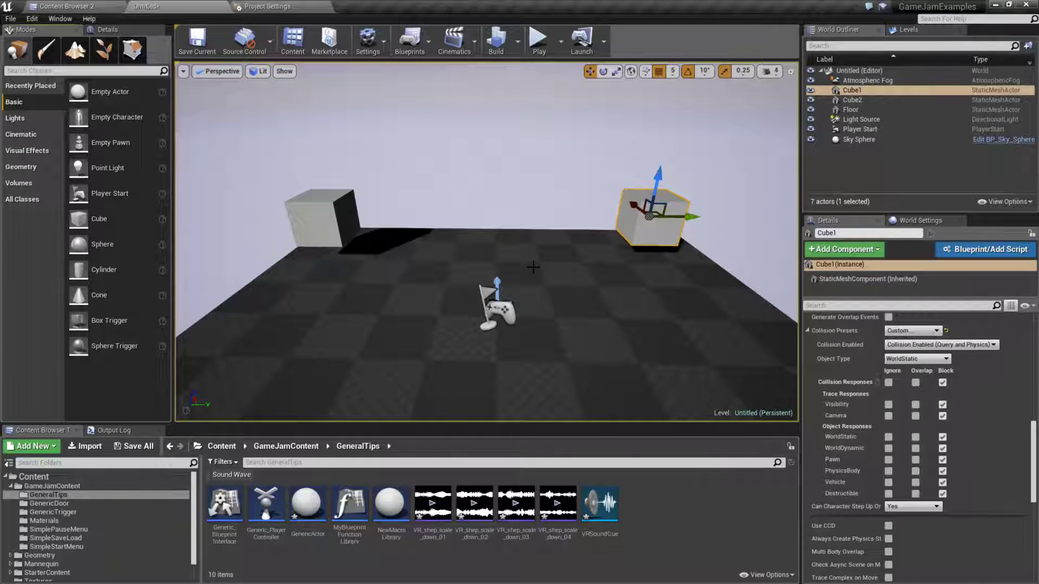
left_click(269, 6)
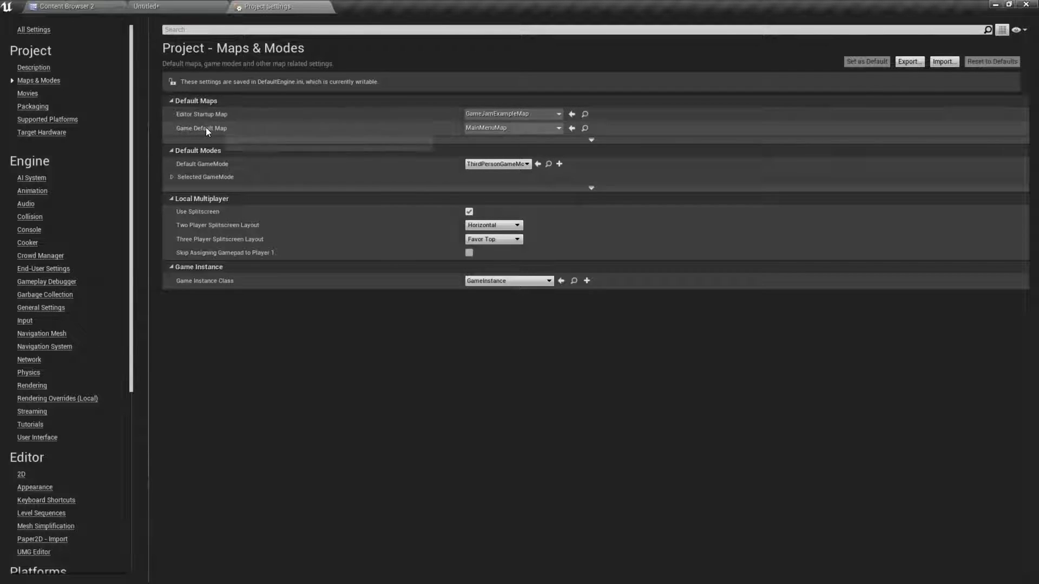
left_click(513, 112)
left_click(459, 114)
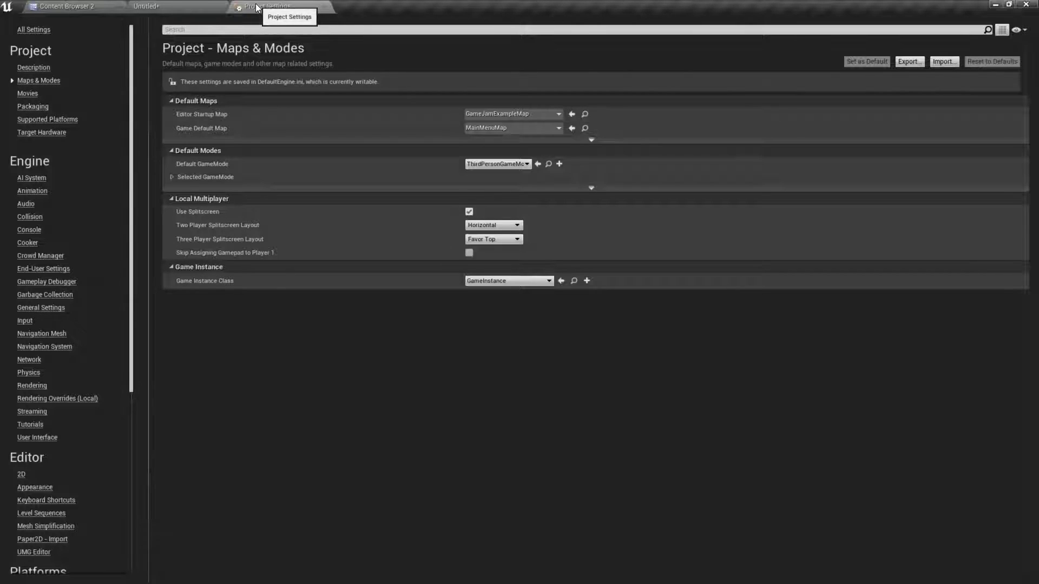
Set the Project Displayed Title in the project's Description settings to My Awesome Game
left_click(33, 68)
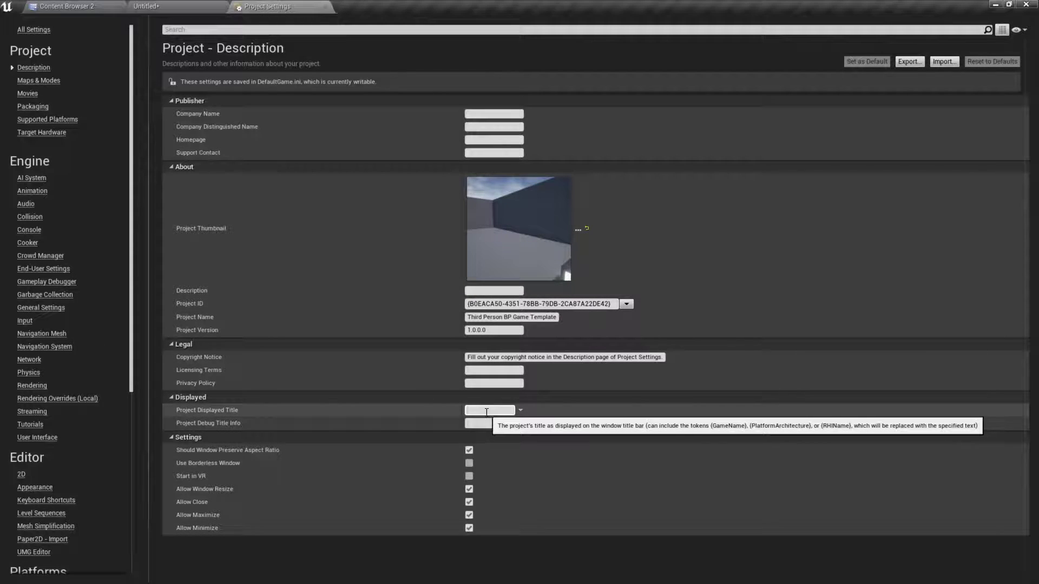
type("Game")
Run the level as a standalone game to check the title of its window, and end the session
left_click(70, 7)
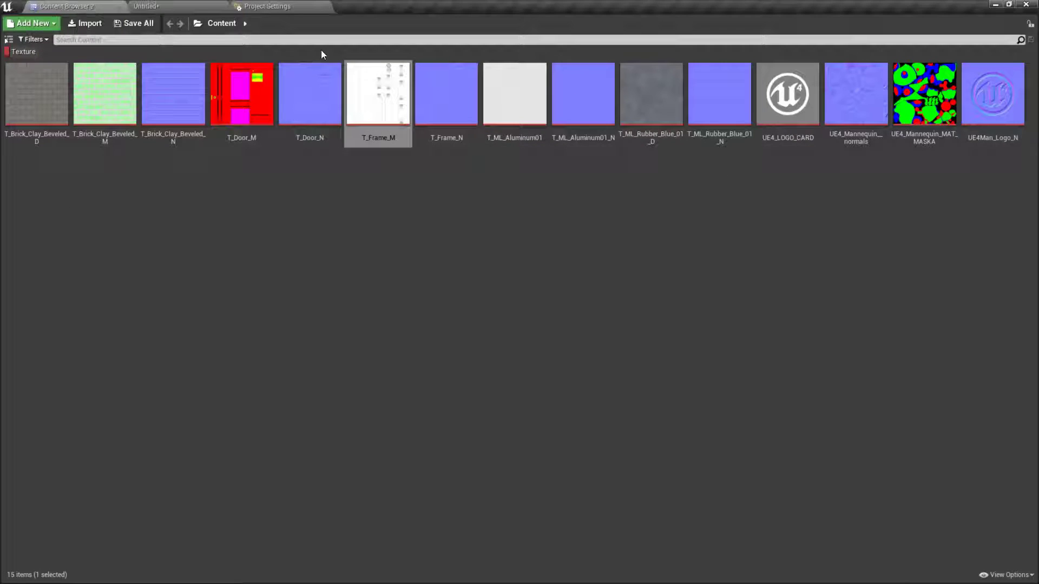
left_click(192, 5)
left_click(561, 42)
left_click(586, 116)
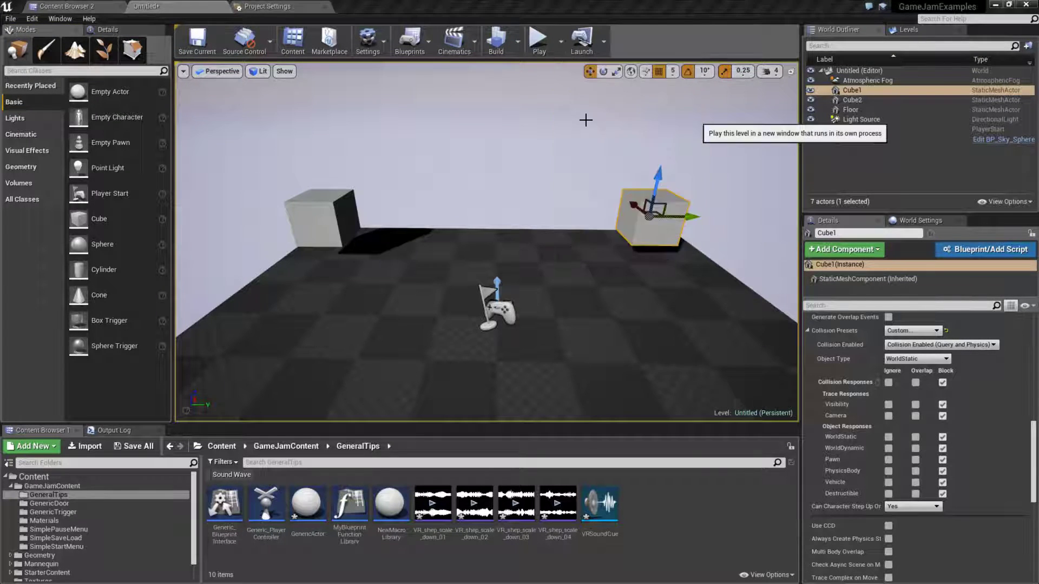
left_click(574, 399)
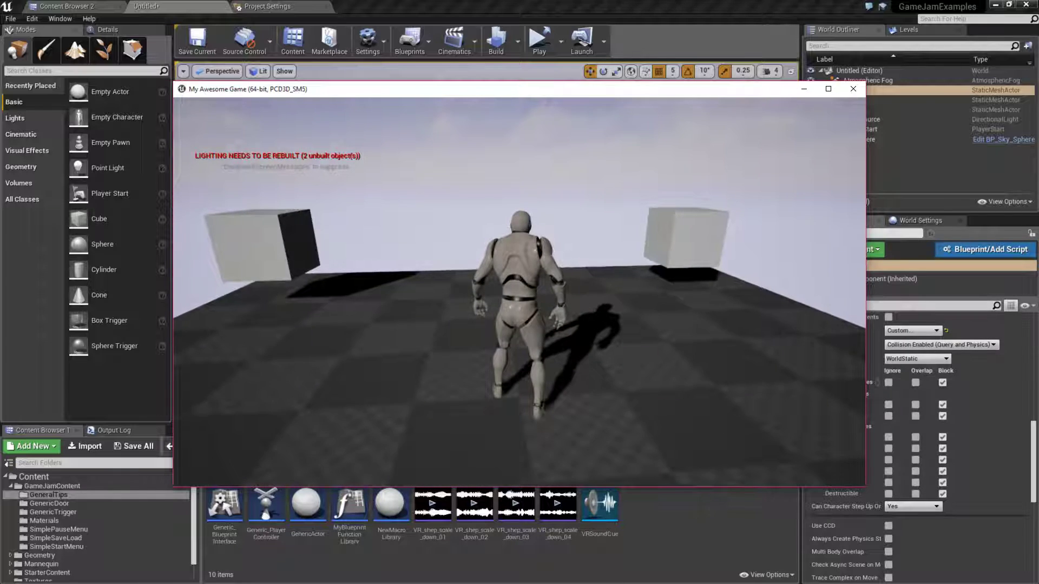
key("alt+Tab")
key("alt+Tab")
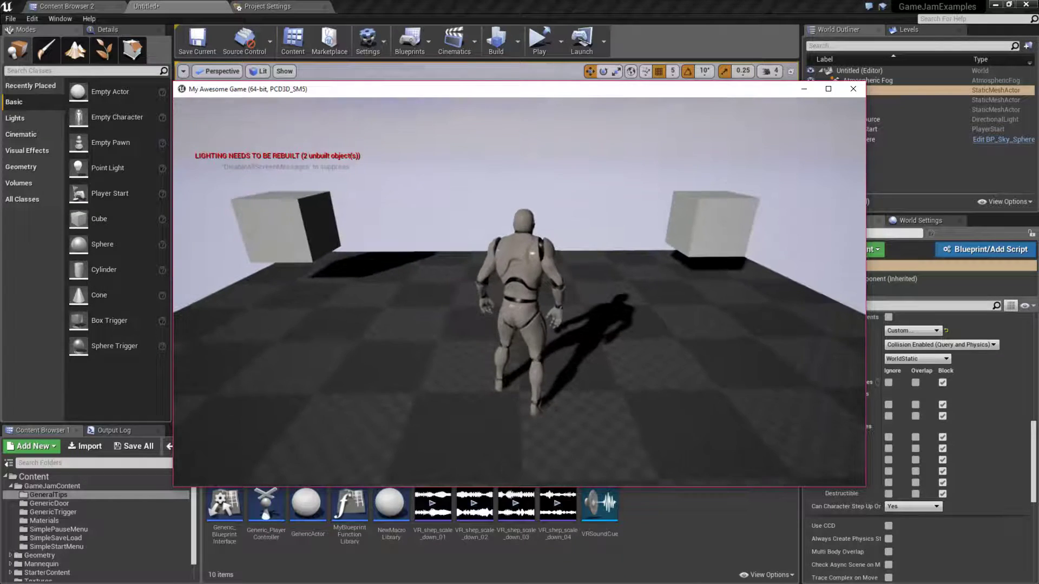
key("Escape")
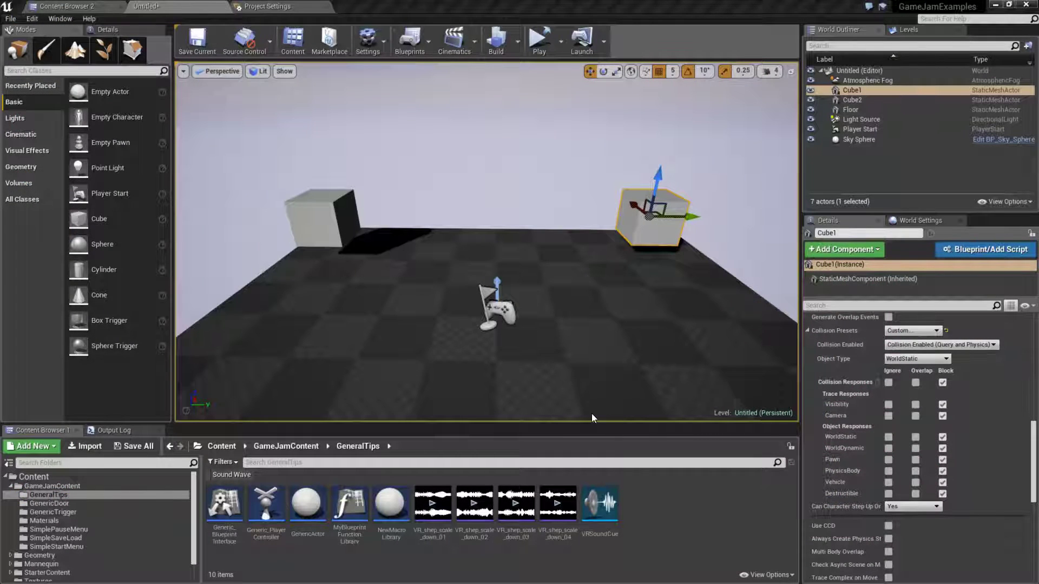
Look through the Windows and Mac platform pages of the Project Settings for their splash images and icons
left_click(278, 5)
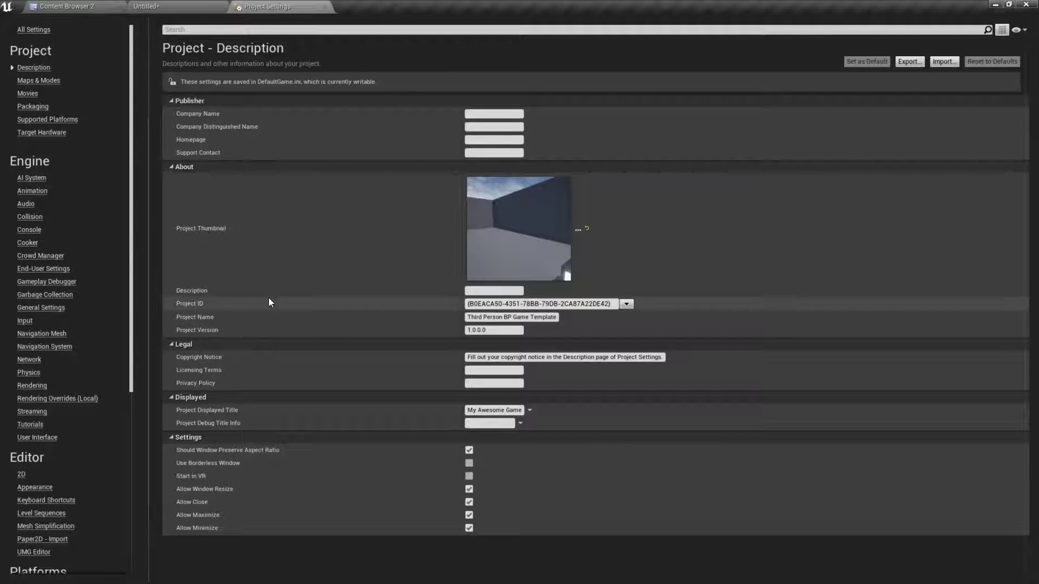
scroll(54, 460, "down", 5)
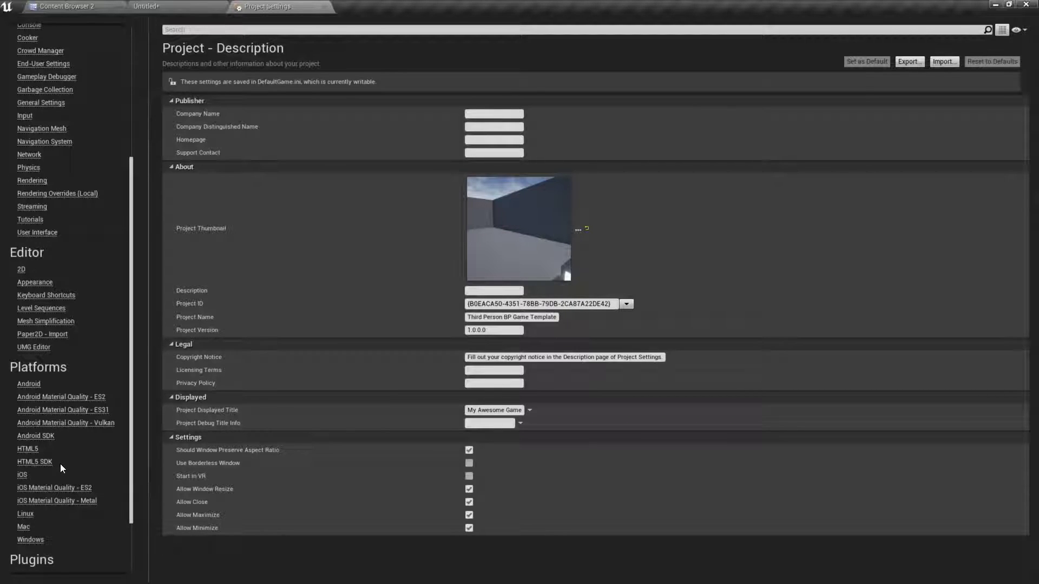
scroll(60, 463, "down", 3)
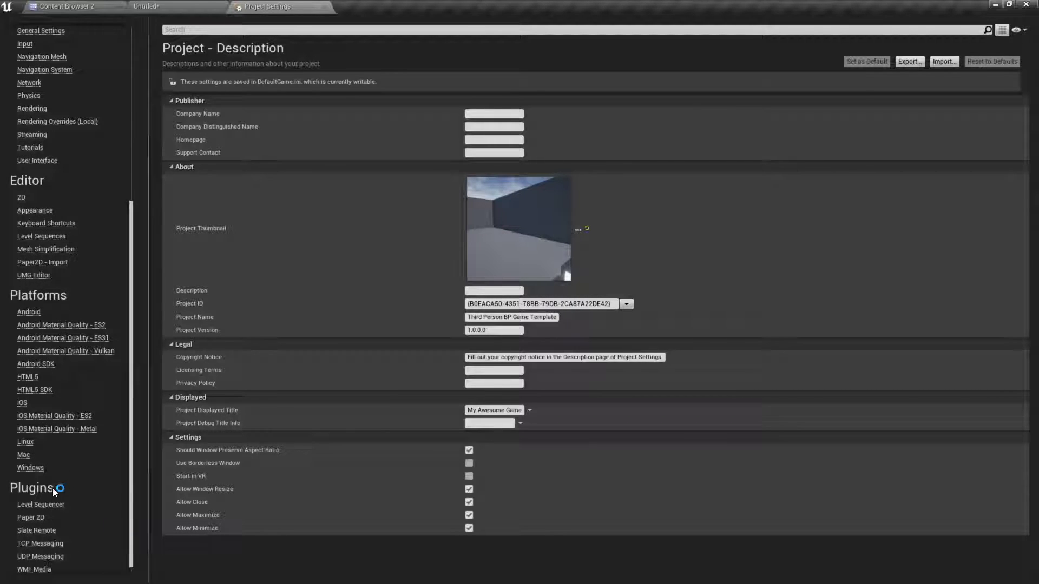
left_click(30, 461)
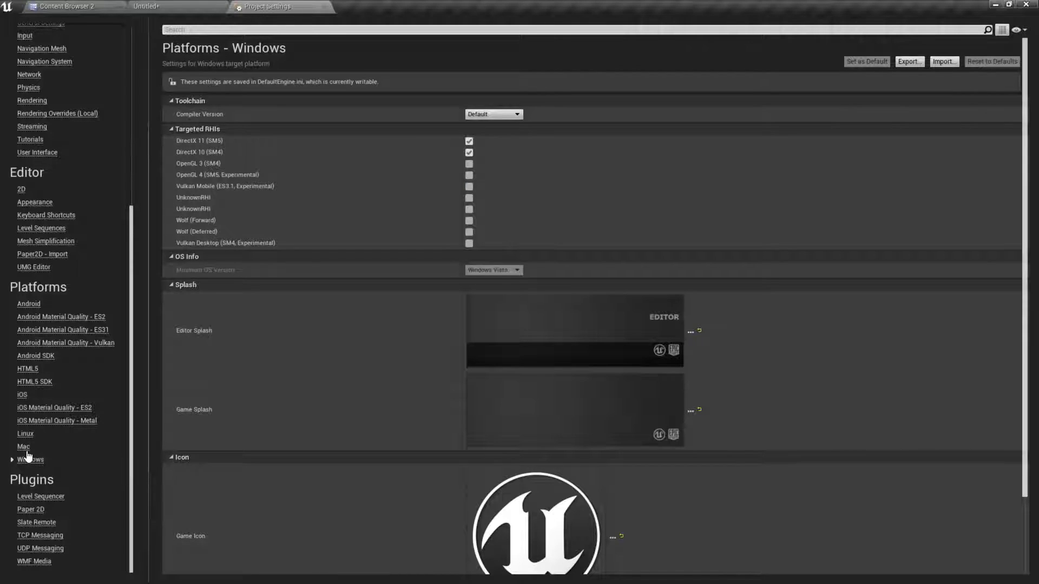
left_click(38, 448)
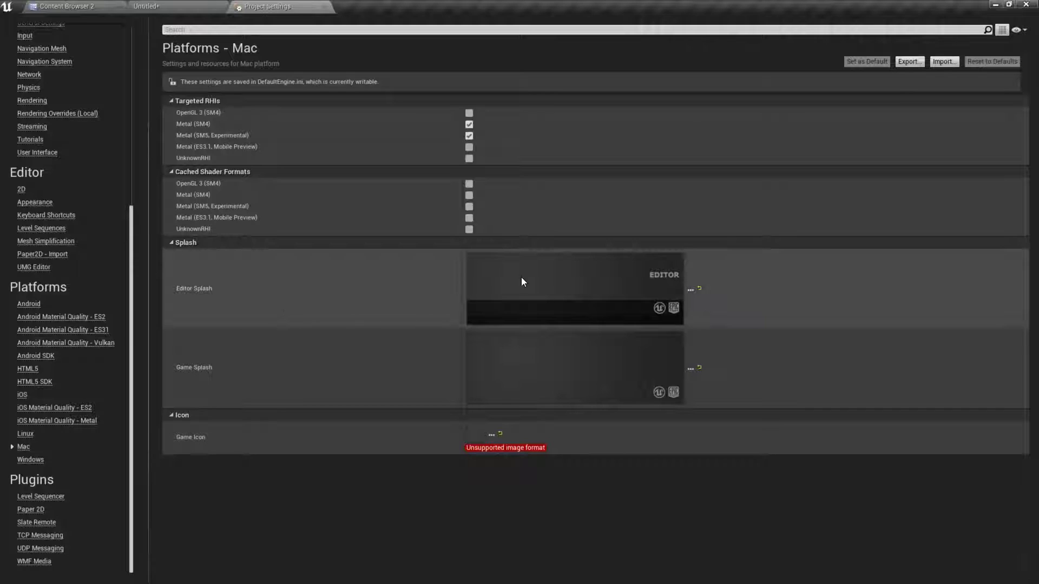
mouse_move(568, 386)
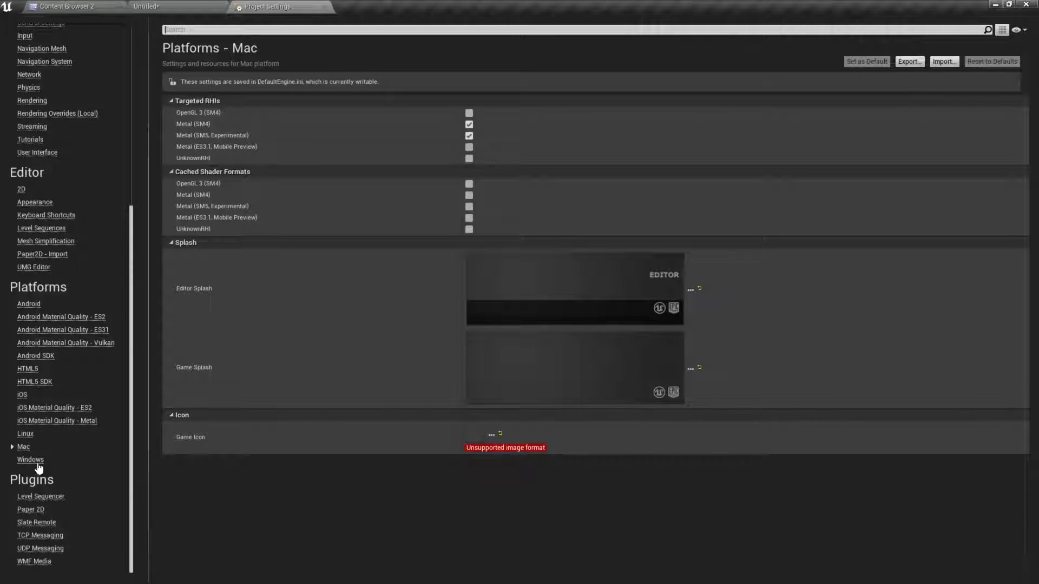
Review the editor splash, game splash and game icon settings for Windows, and return to the level editor
left_click(38, 463)
scroll(525, 439, "down", 2)
mouse_move(538, 440)
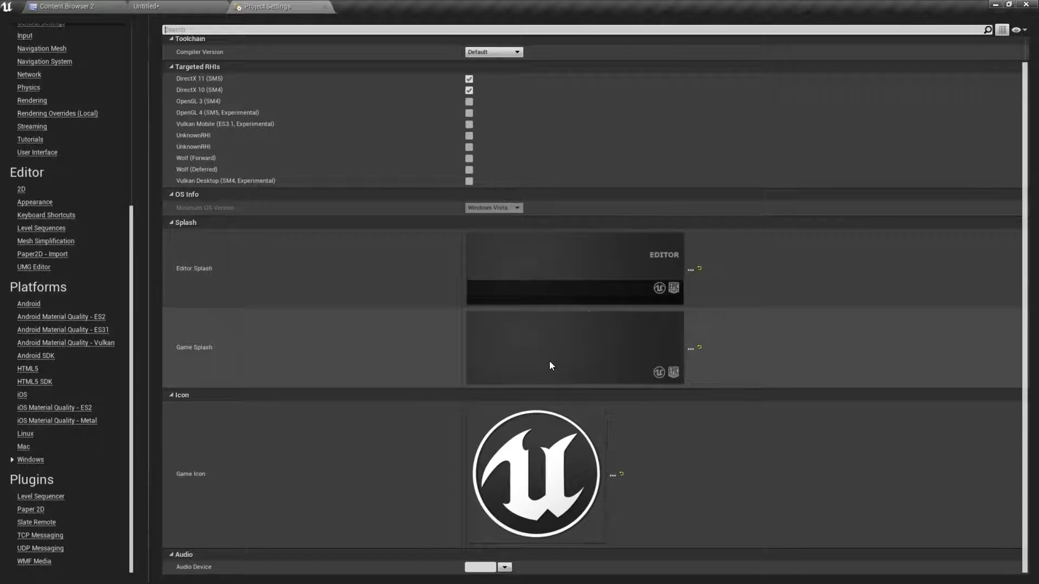
mouse_move(585, 283)
mouse_move(619, 320)
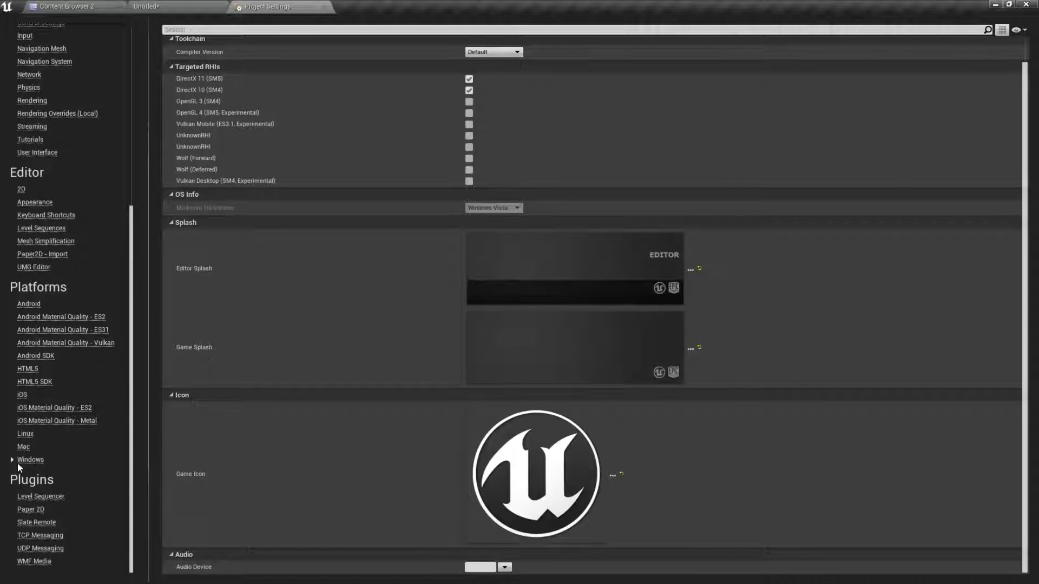
left_click(93, 6)
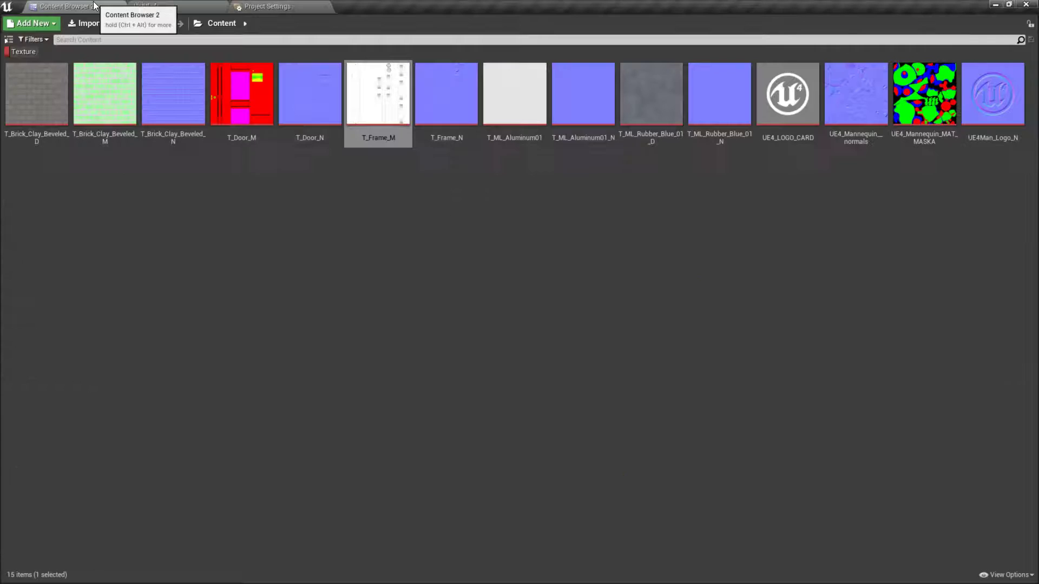
left_click(172, 6)
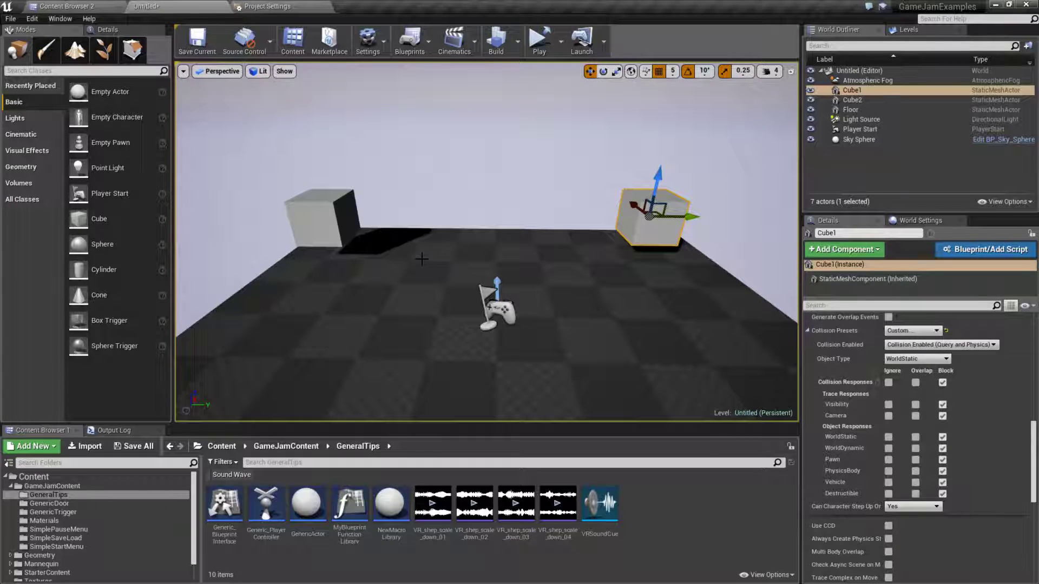